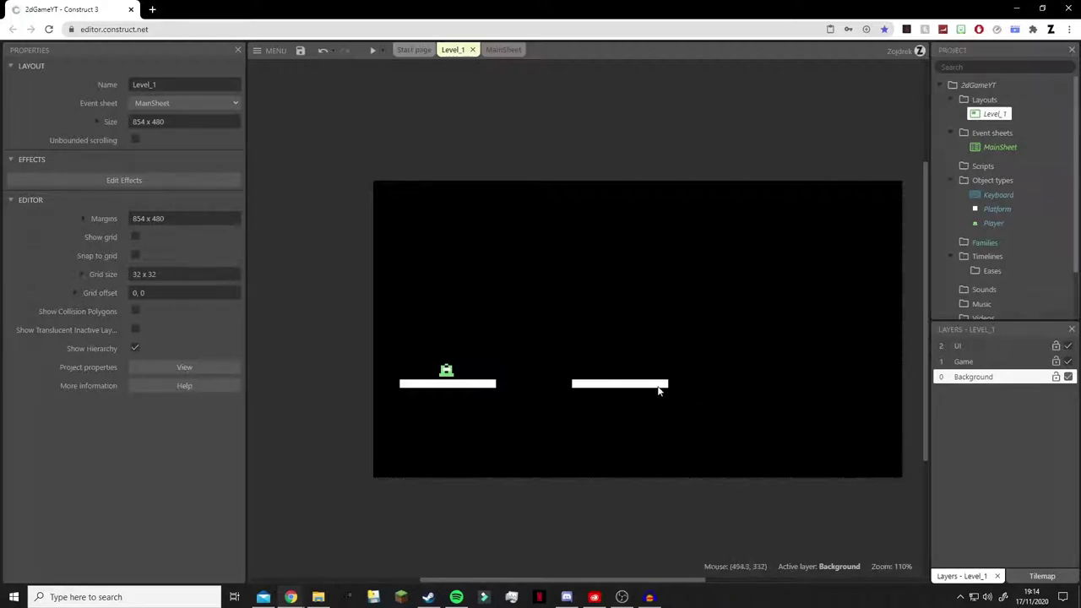
# Insert a new Sprite object and place it in the Level_1 layout.
pyautogui.click(700, 309)
pyautogui.rightClick(646, 339)
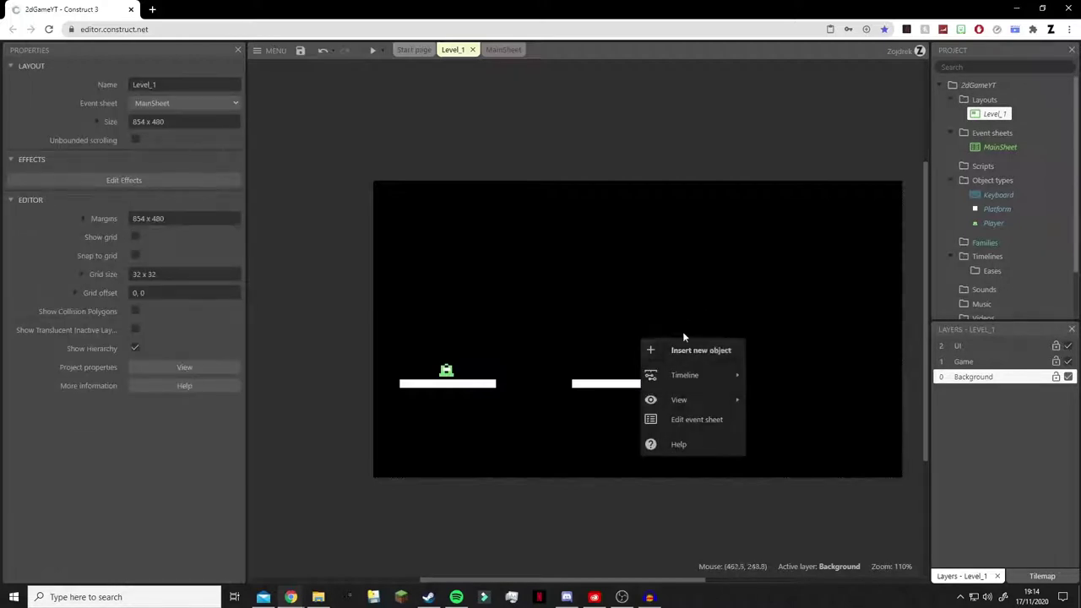
pyautogui.click(709, 350)
pyautogui.click(702, 174)
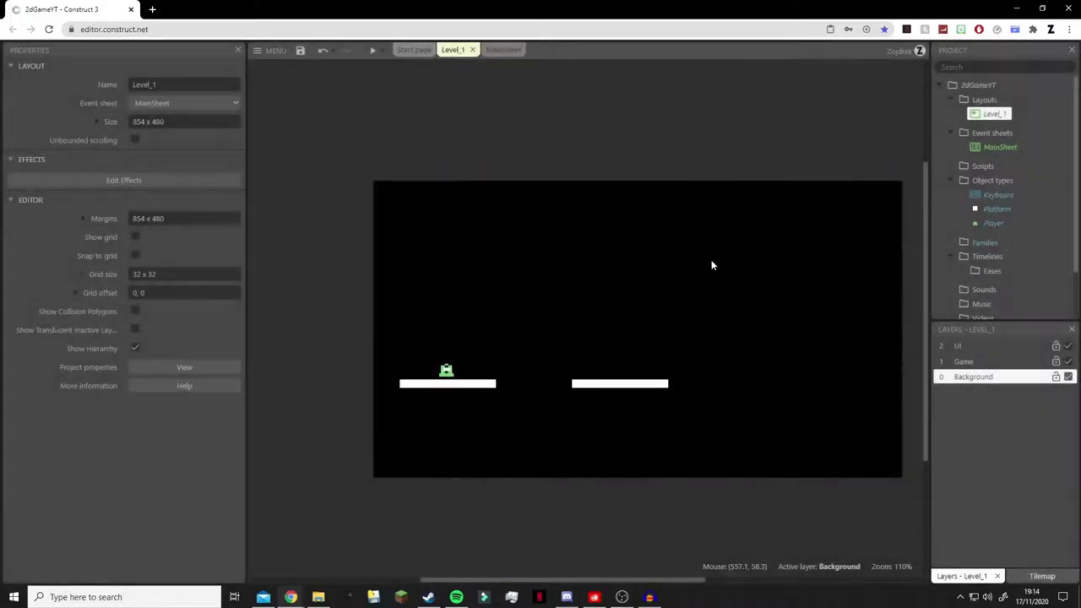
pyautogui.doubleClick(669, 290)
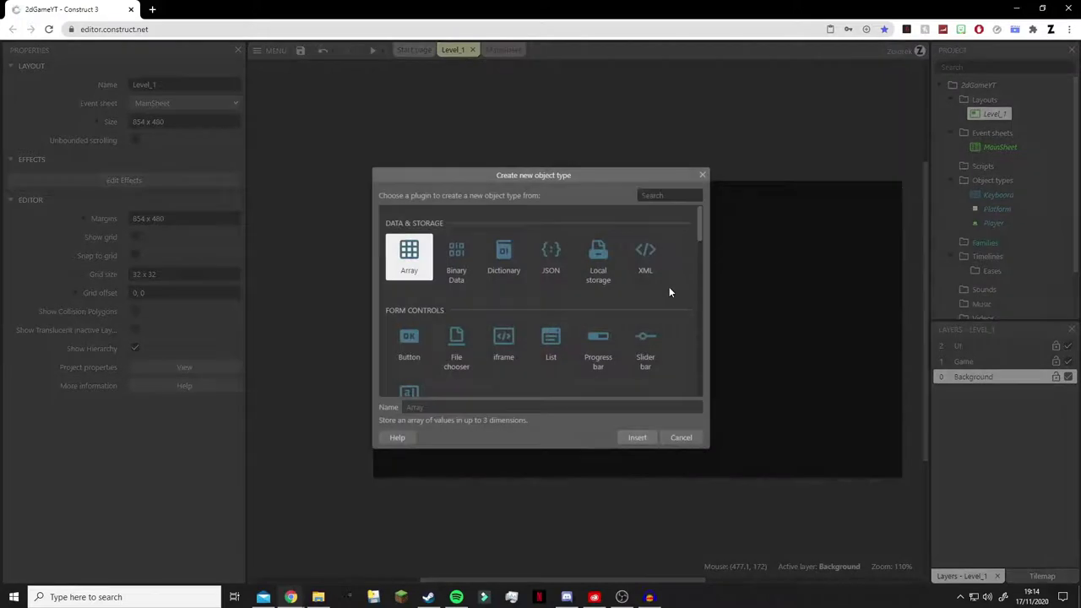
pyautogui.write('sprite')
pyautogui.press('Return')
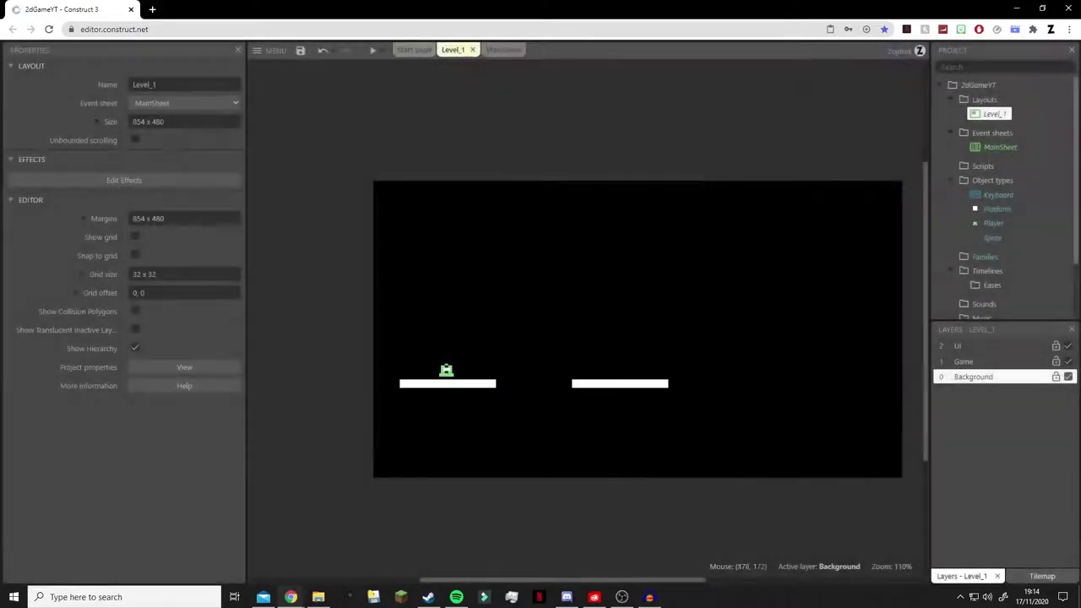
pyautogui.click(603, 300)
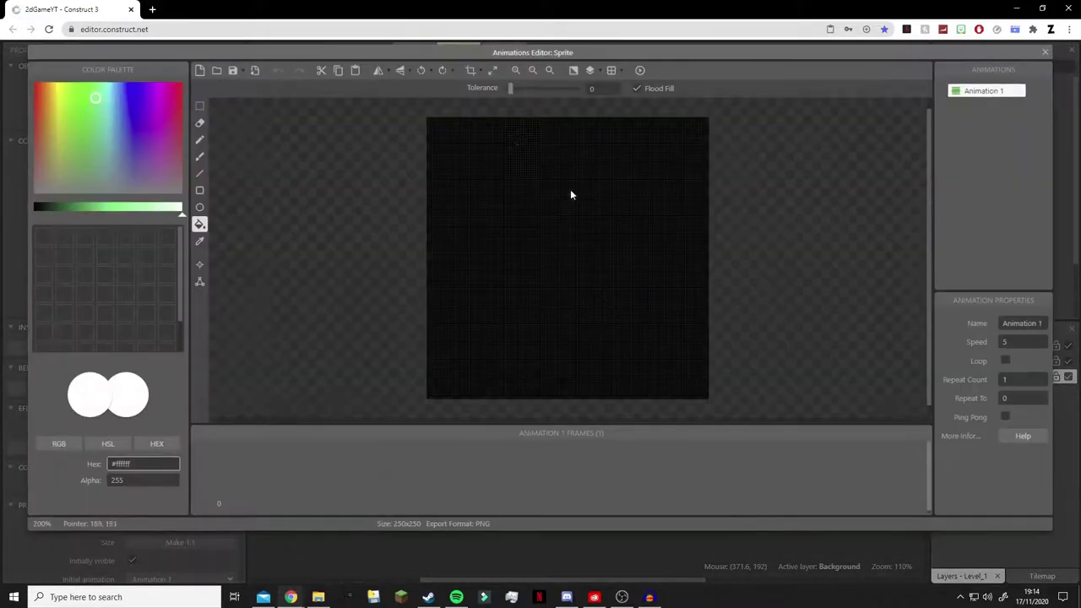
# Resize the sprite's image canvas to 8x8 and choose a pale green colour.
pyautogui.click(494, 71)
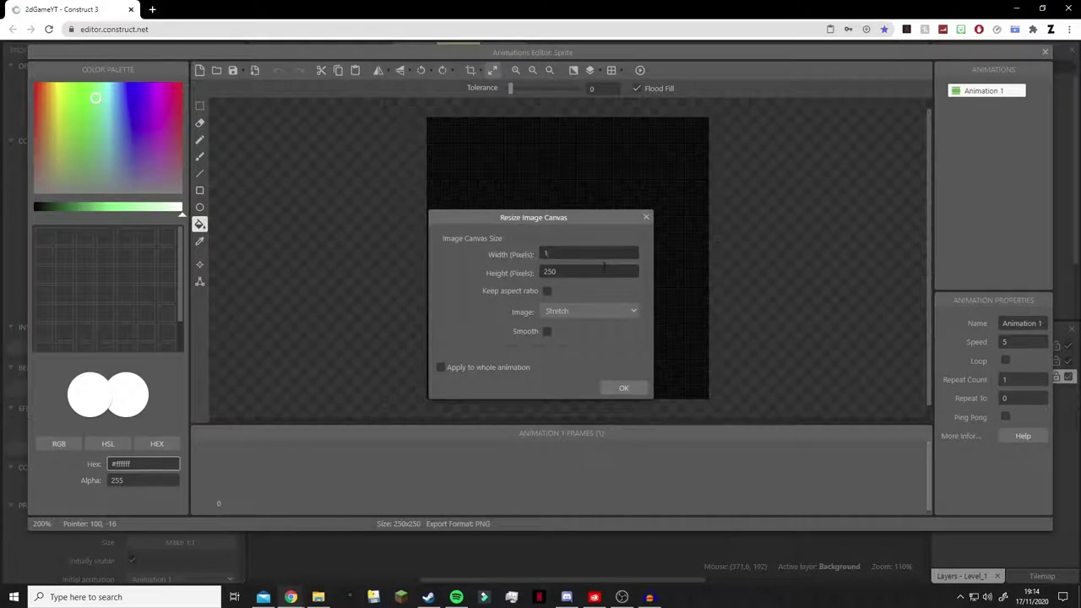
pyautogui.write('8')
pyautogui.click(623, 387)
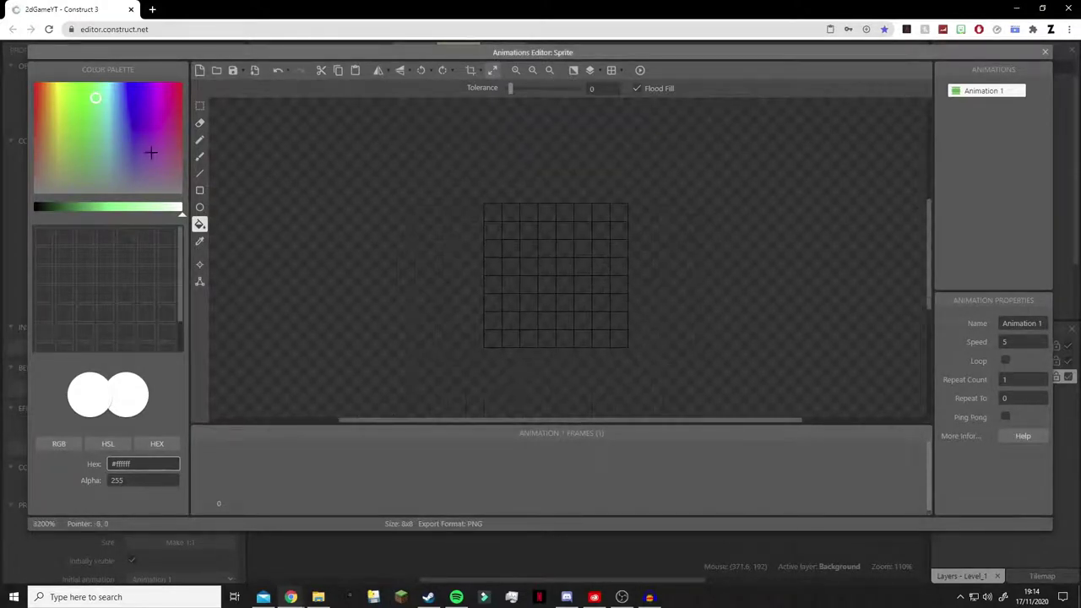
pyautogui.click(177, 211)
pyautogui.moveTo(174, 216); pyautogui.dragTo(169, 218)
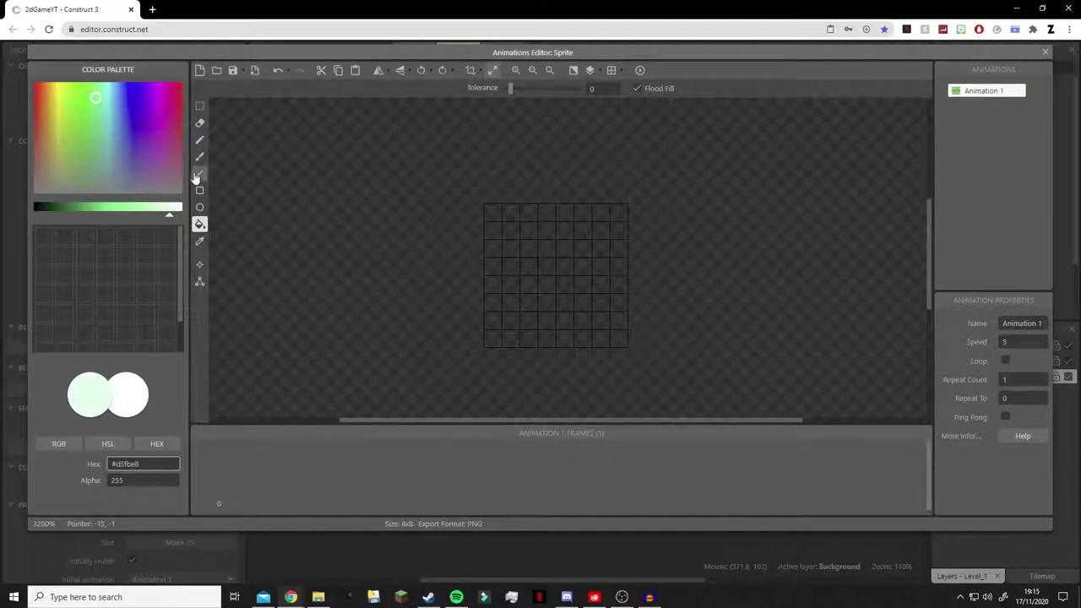
# Pencil a pale green pixel door arch and close the image editor.
pyautogui.click(200, 140)
pyautogui.click(496, 341)
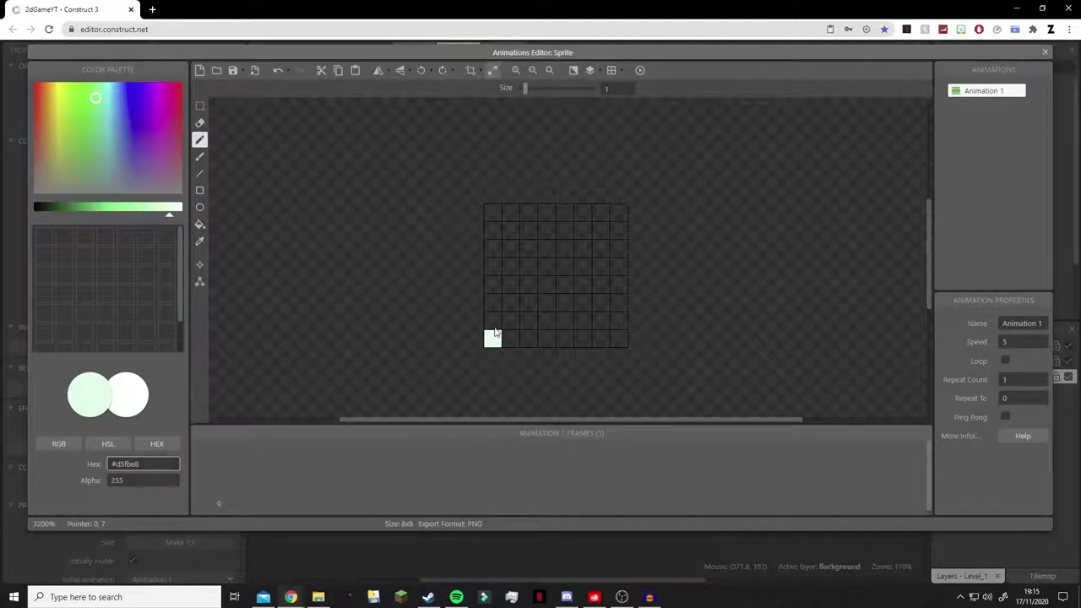
pyautogui.moveTo(497, 334); pyautogui.dragTo(499, 276)
pyautogui.click(511, 249)
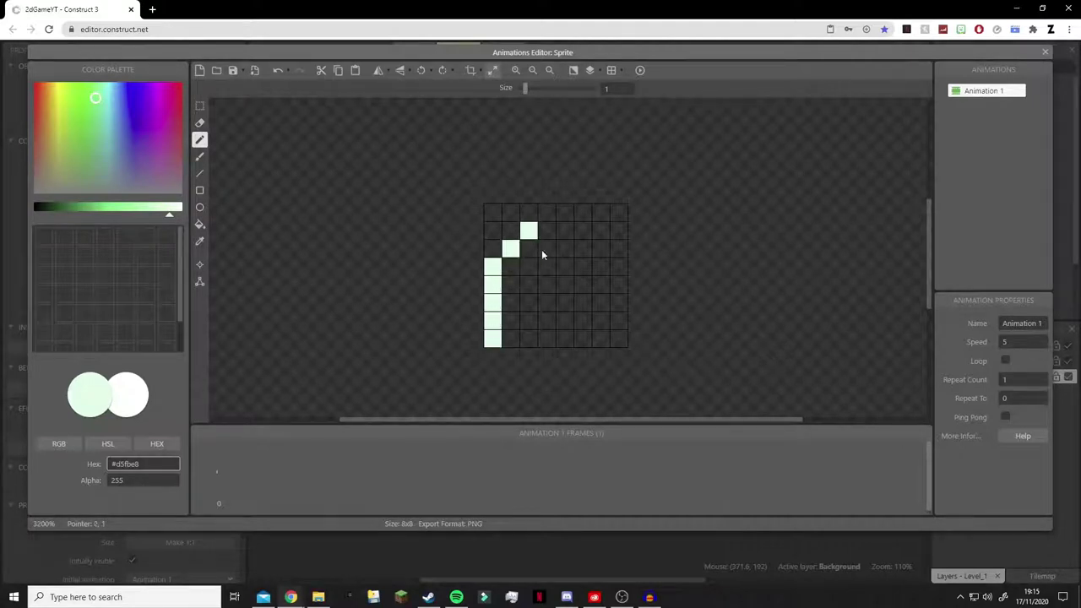
pyautogui.moveTo(620, 341); pyautogui.dragTo(619, 267)
pyautogui.click(601, 248)
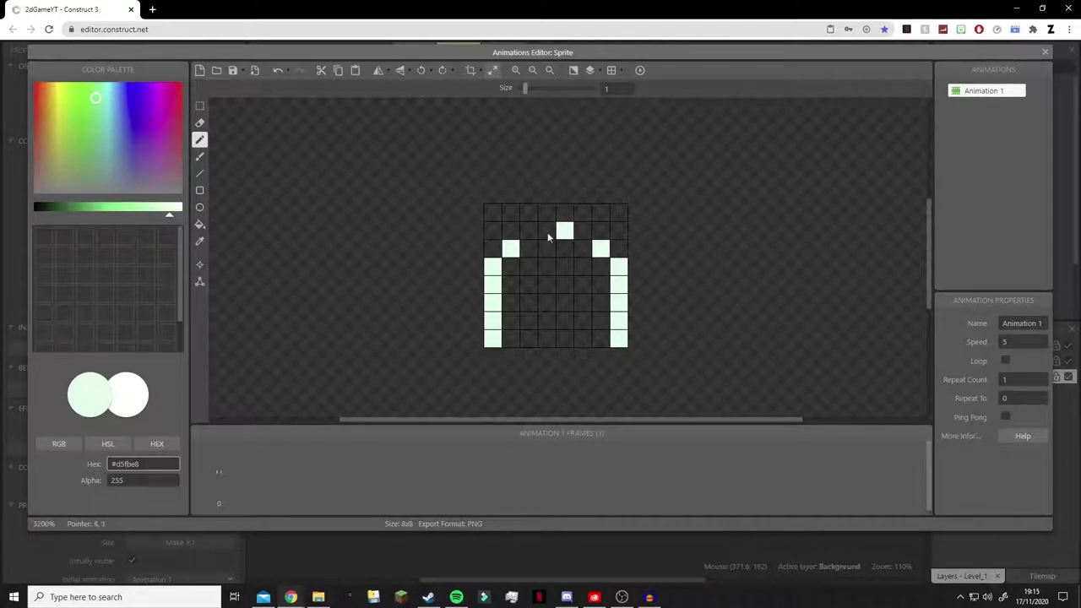
pyautogui.moveTo(537, 236); pyautogui.dragTo(584, 235)
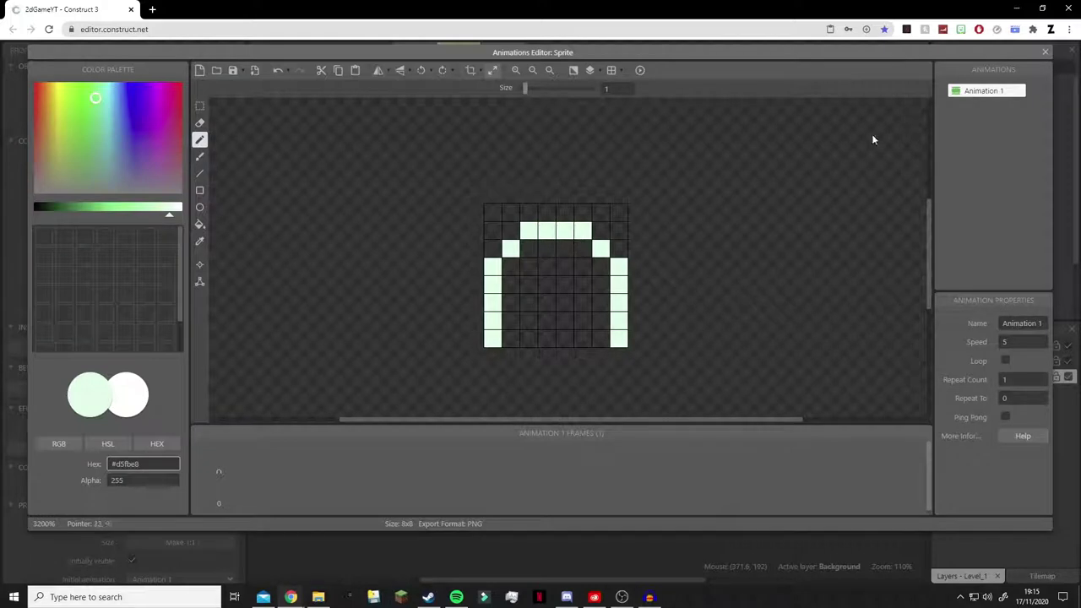
pyautogui.click(1044, 51)
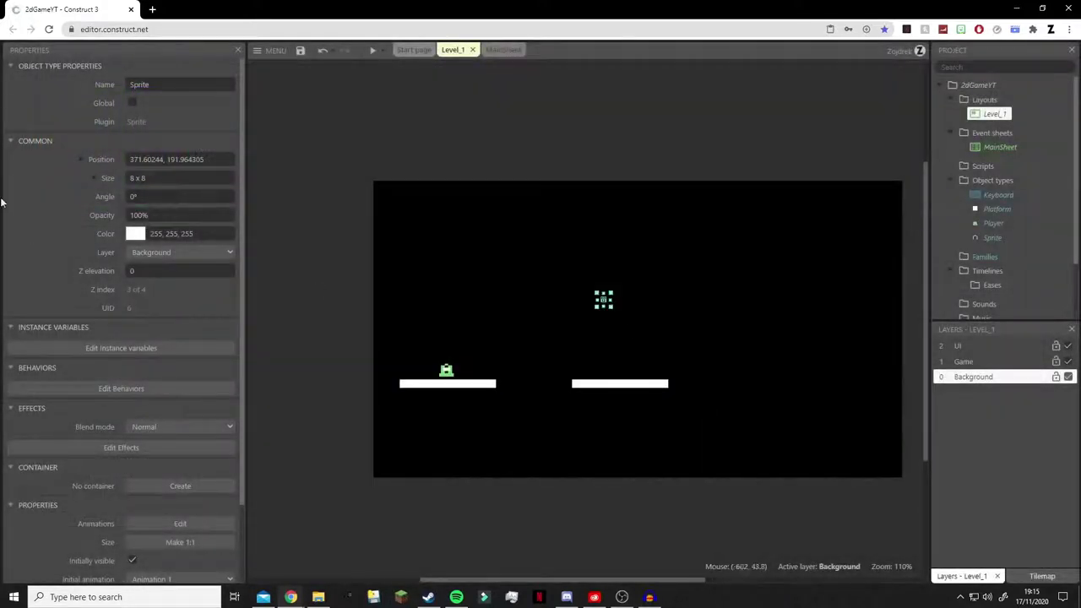
# Set the door sprite's X and Y scale to 400%.
pyautogui.click(94, 177)
pyautogui.click(162, 251)
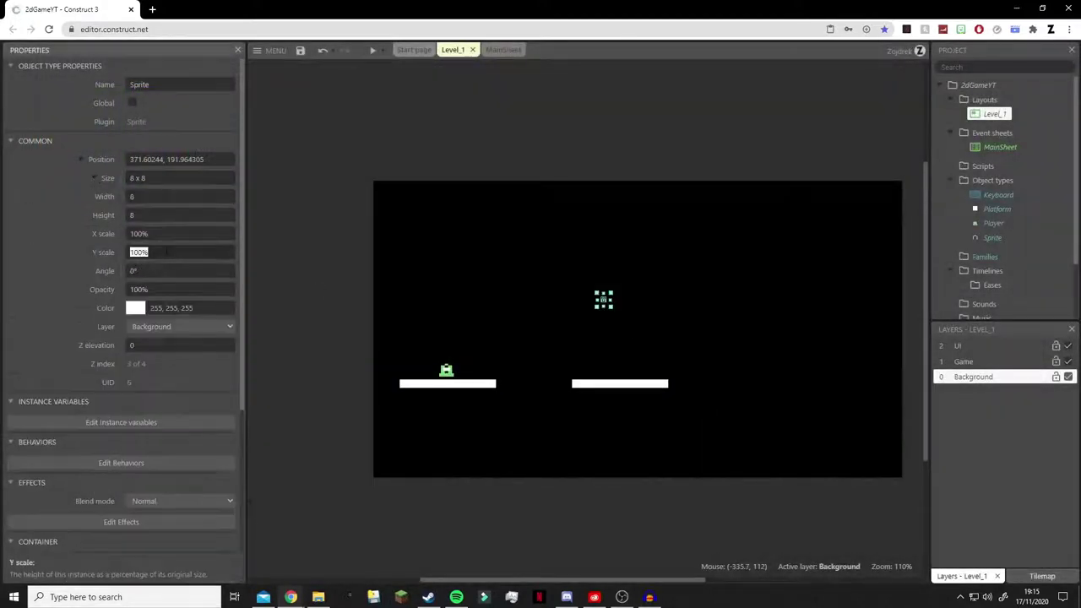
pyautogui.write('400')
pyautogui.click(167, 231)
pyautogui.write('400')
pyautogui.press('Tab')
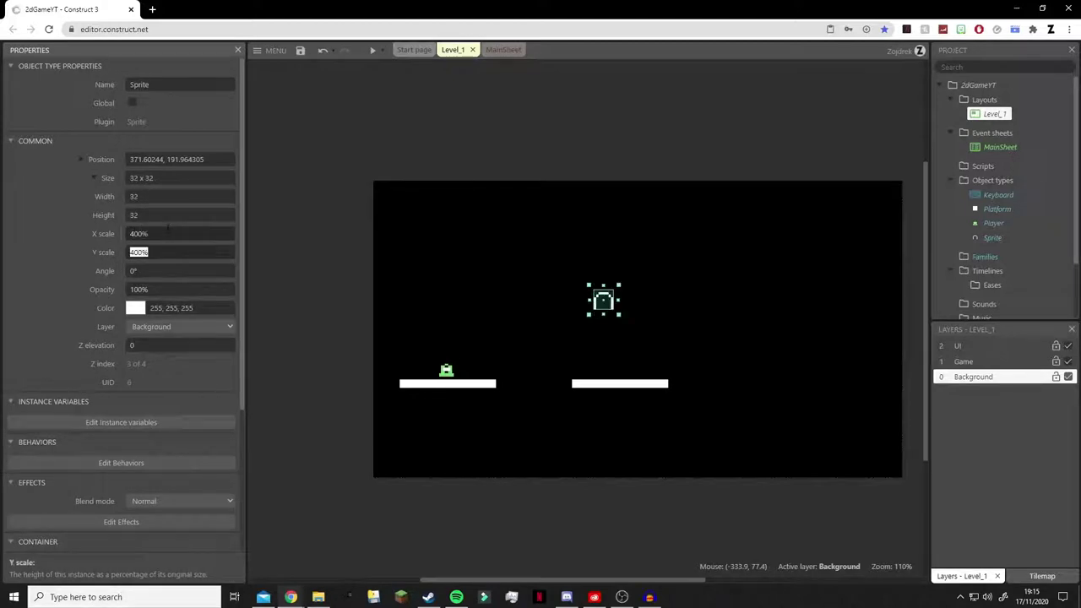
# Move the door sprite onto the right platform.
pyautogui.click(618, 304)
pyautogui.click(603, 299)
pyautogui.moveTo(603, 299); pyautogui.dragTo(668, 355)
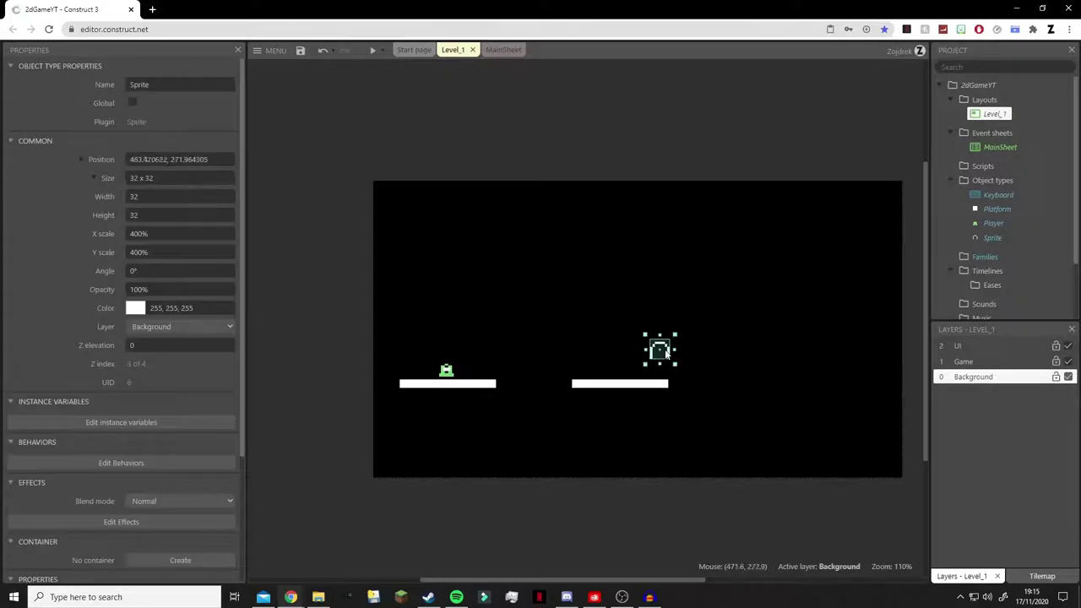
pyautogui.doubleClick(667, 355)
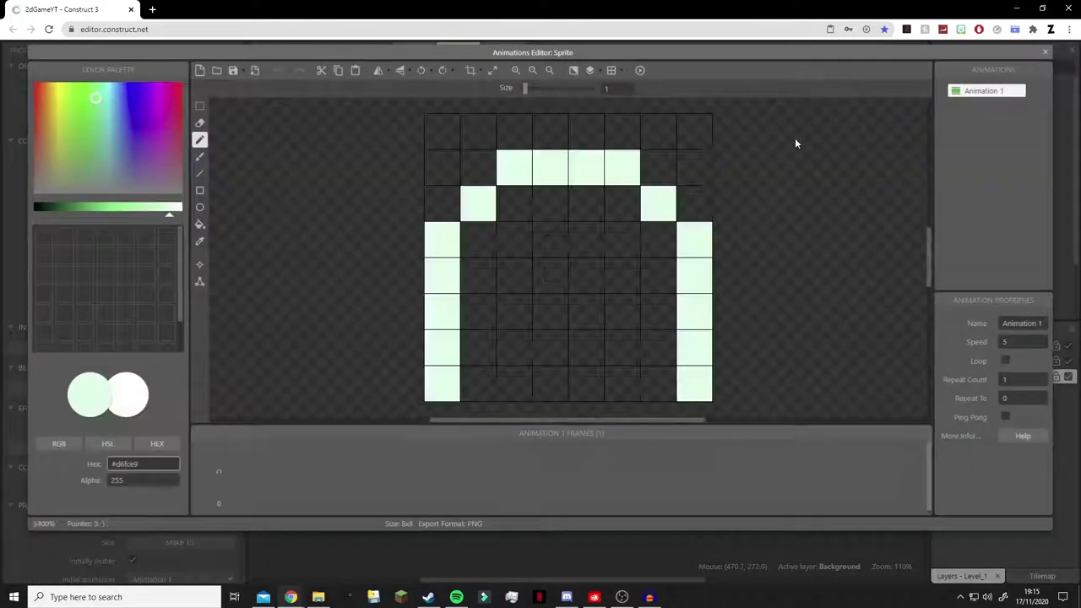
pyautogui.click(1045, 53)
# Add the Platform behaviour to the door sprite.
pyautogui.scroll(-5, 177, 384)
pyautogui.click(131, 304)
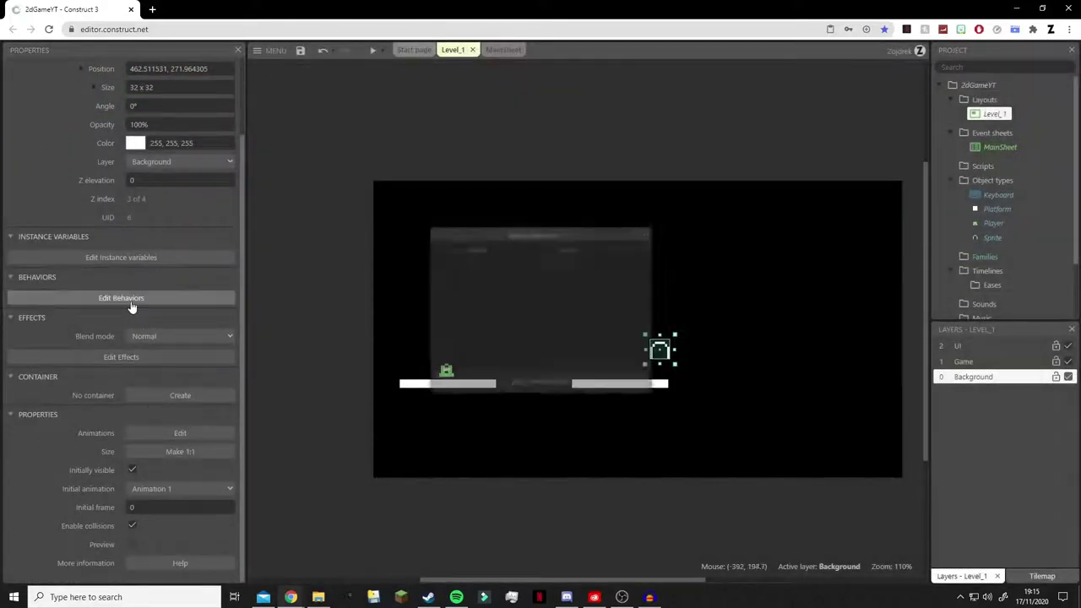
pyautogui.click(515, 384)
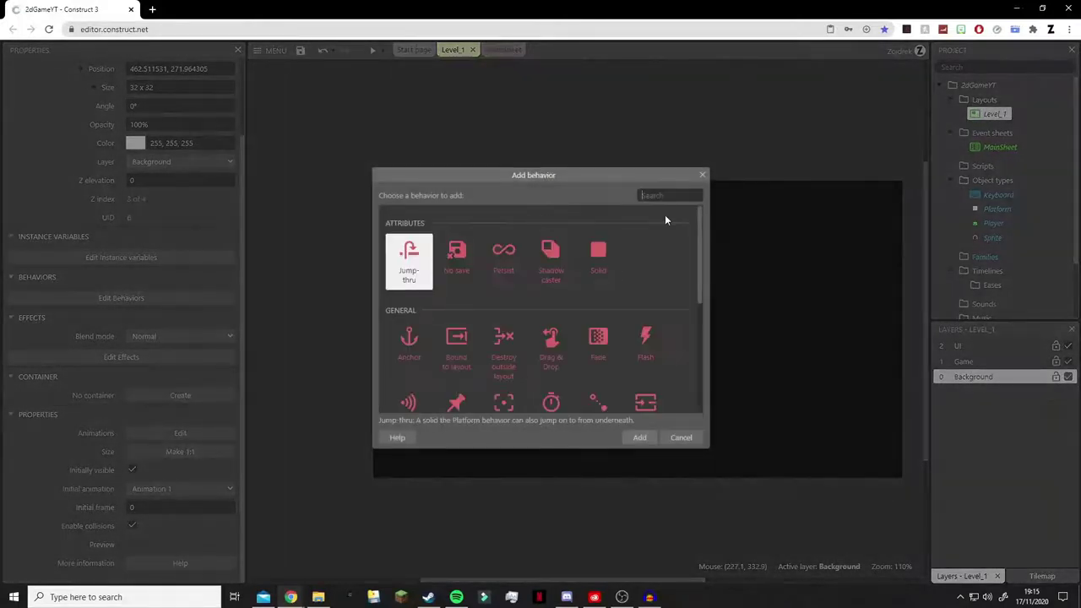
pyautogui.write('dr')
pyautogui.press('BackSpace')
pyautogui.press('BackSpace')
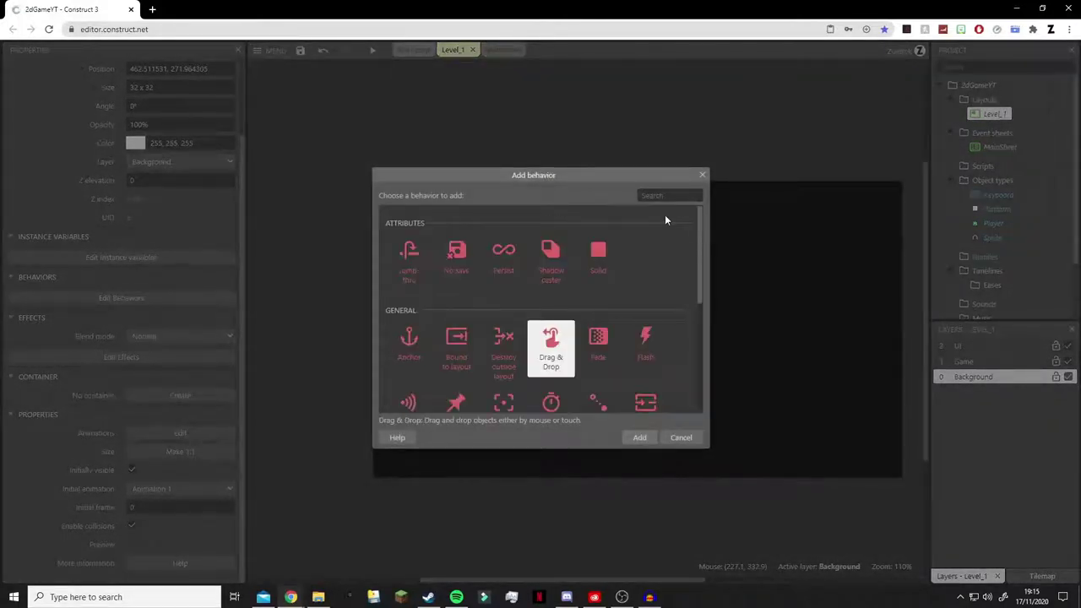
pyautogui.scroll(-5, 654, 241)
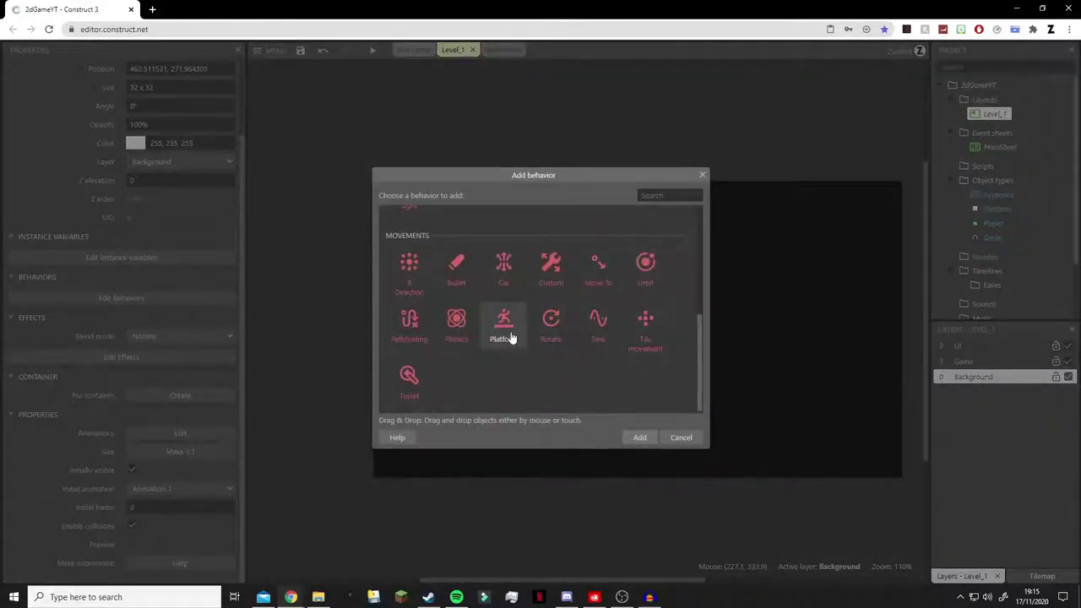
pyautogui.doubleClick(509, 336)
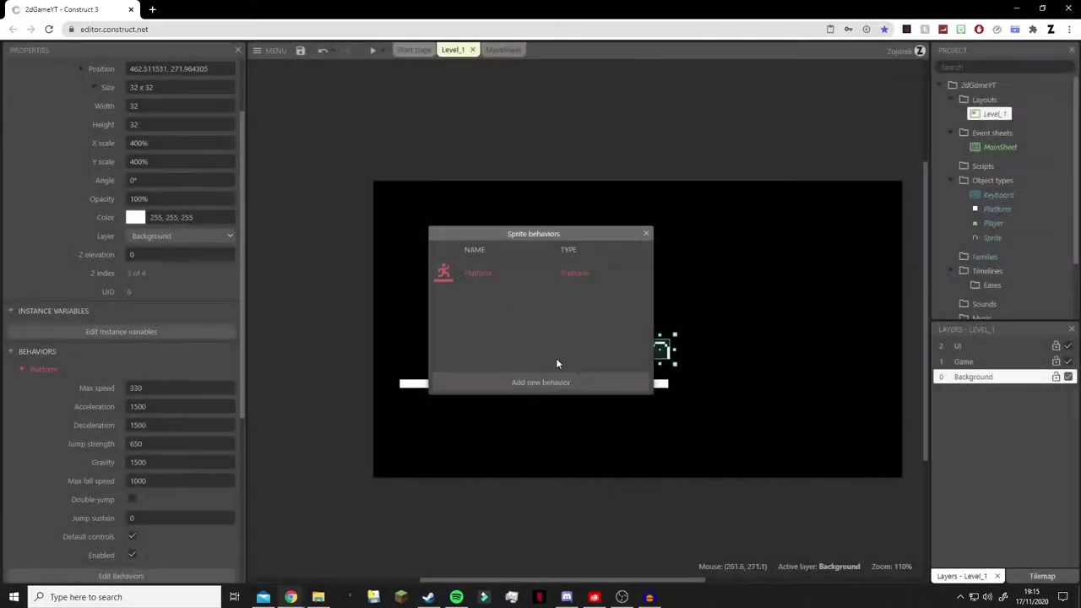
pyautogui.click(645, 234)
# Turn off the Platform behaviour's Default controls.
pyautogui.scroll(-3, 155, 398)
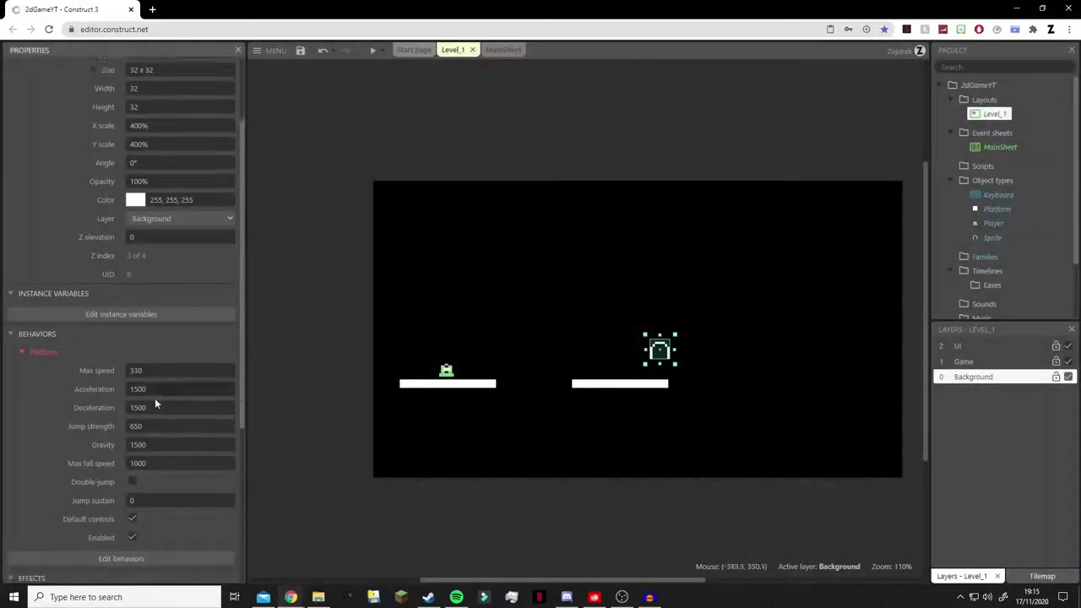
pyautogui.click(131, 423)
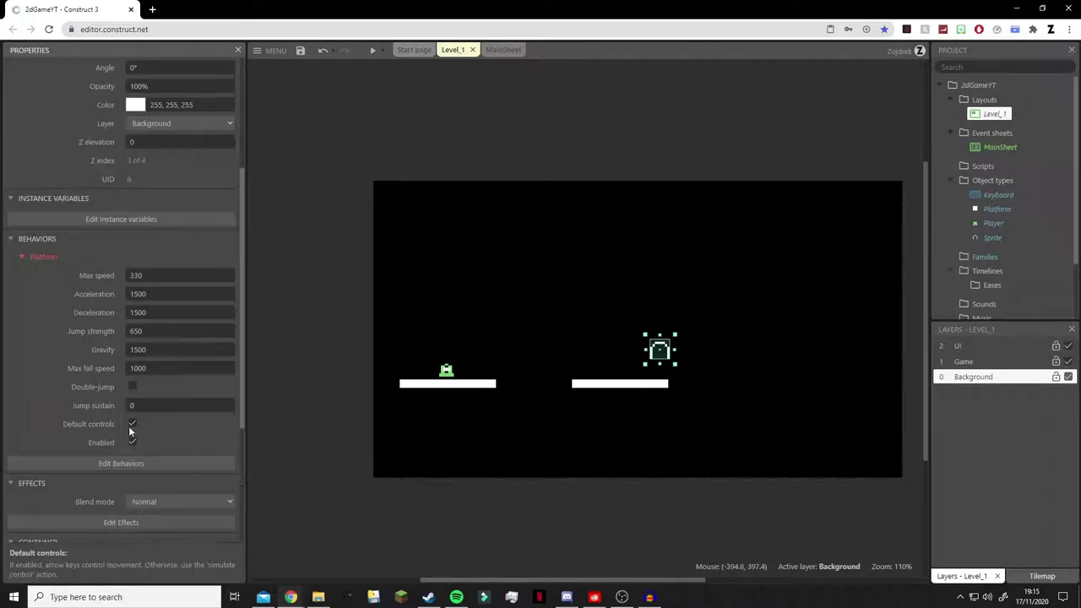
pyautogui.click(625, 449)
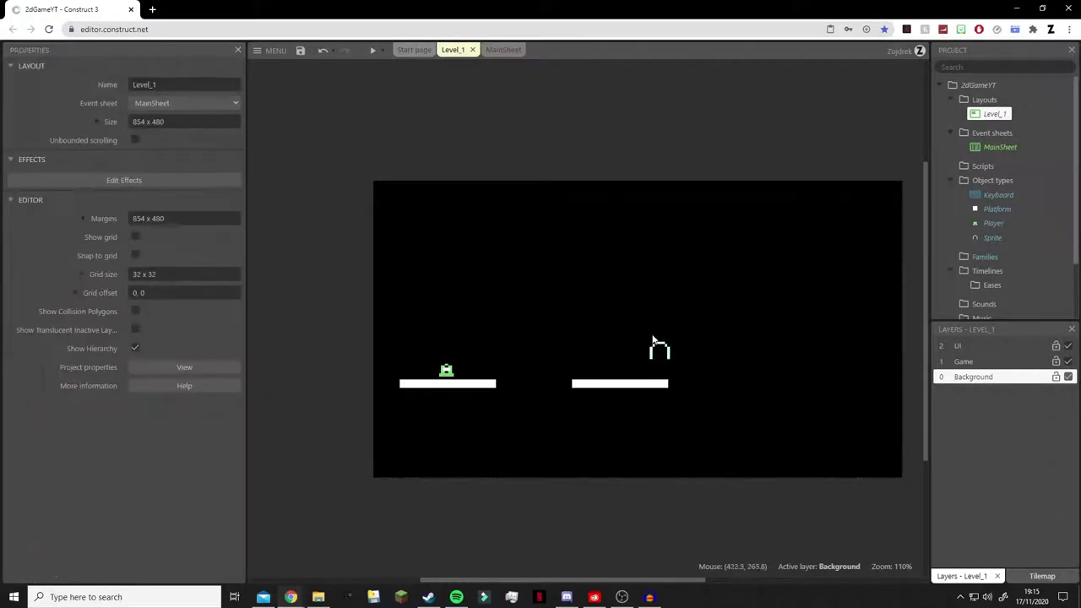
pyautogui.click(667, 352)
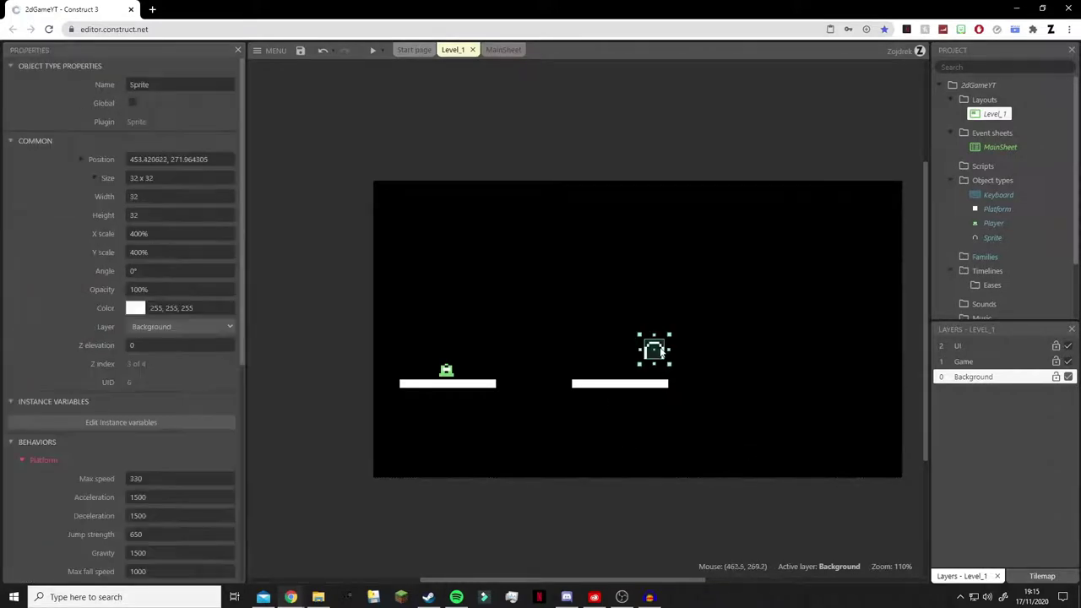
# Run and close a preview of Level_1, then switch to the MainSheet event sheet.
pyautogui.click(372, 50)
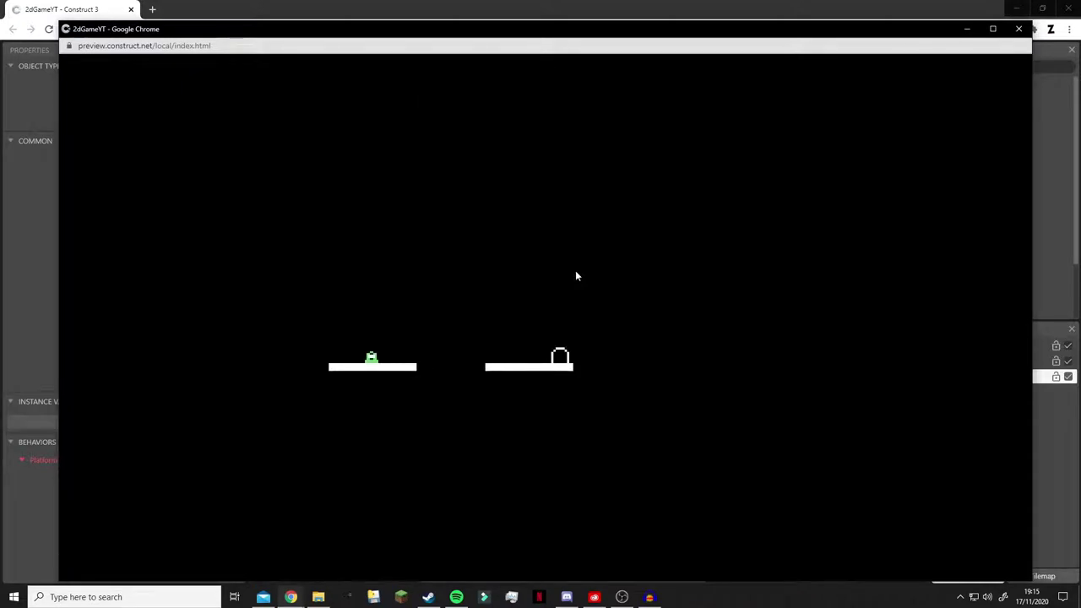
pyautogui.click(1018, 29)
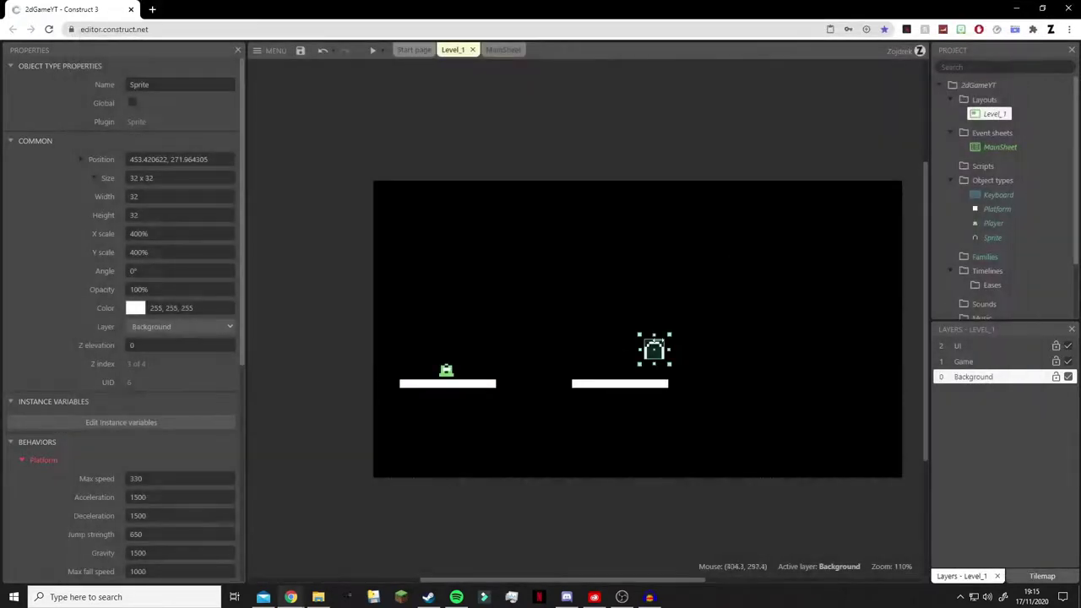
pyautogui.click(654, 365)
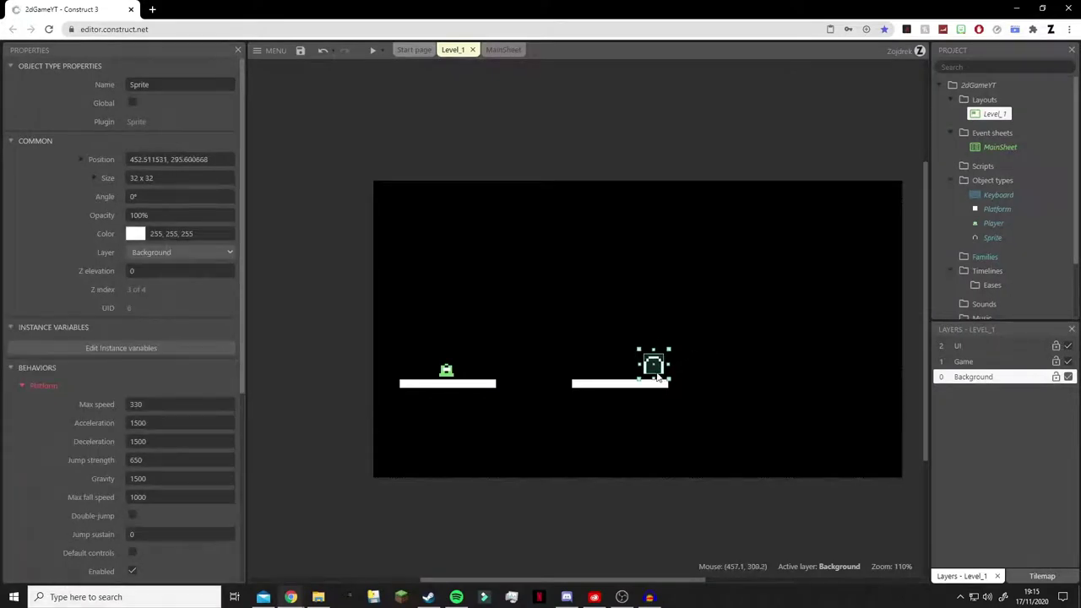
pyautogui.click(638, 391)
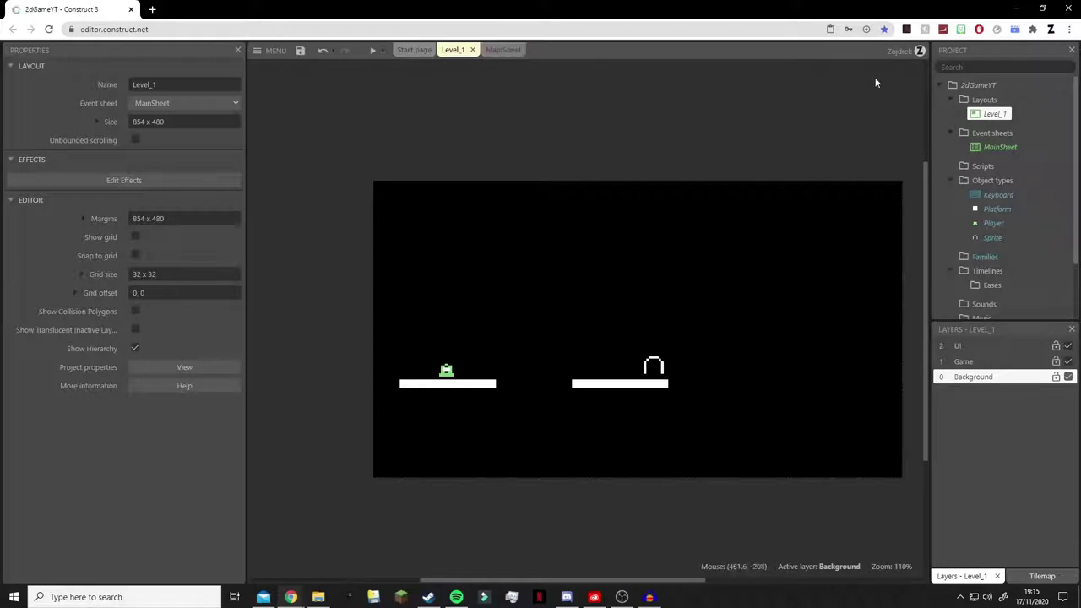
pyautogui.click(510, 52)
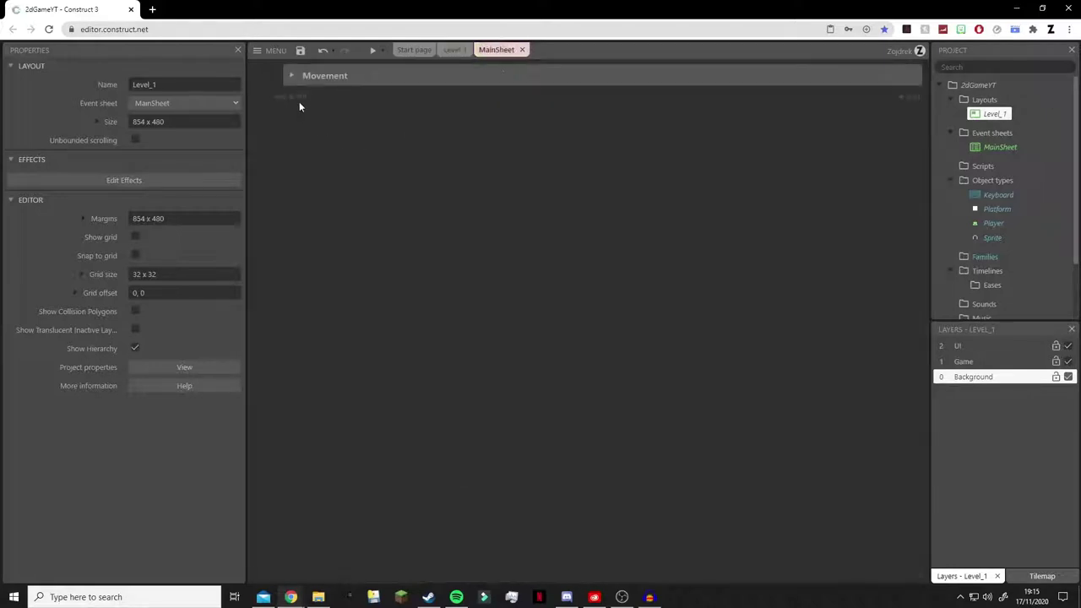
# Add an event group named LevelChange below the Movement group.
pyautogui.write('gb')
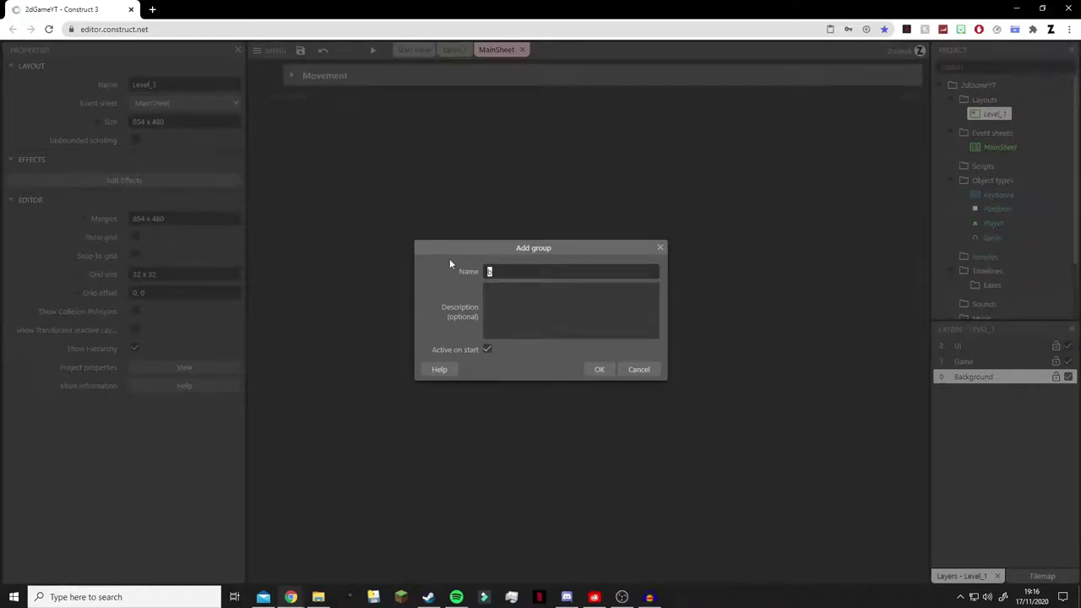
pyautogui.press('BackSpace')
pyautogui.write('Level')
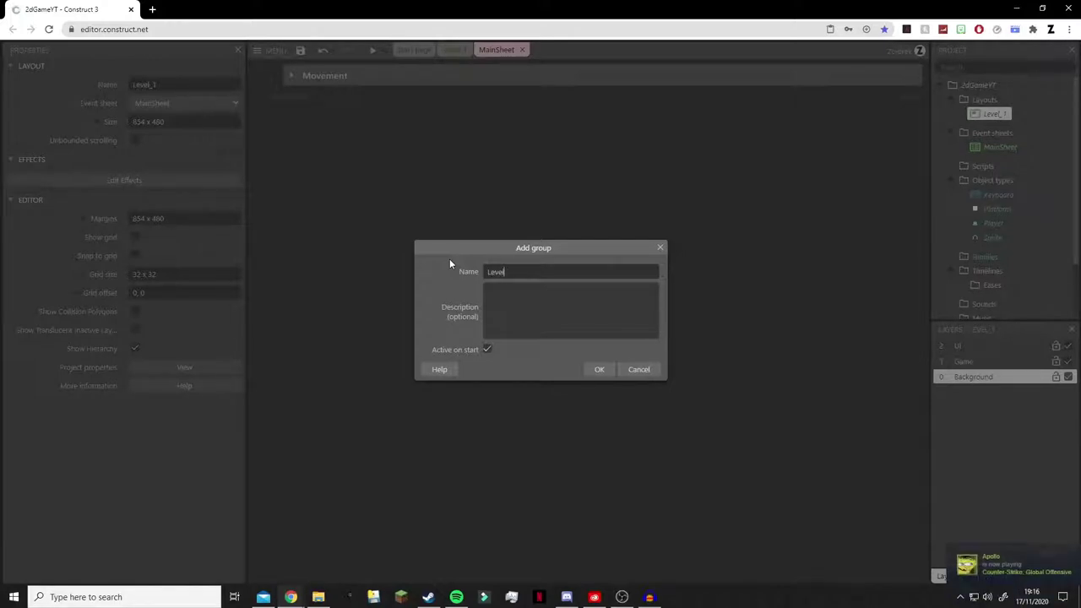
pyautogui.write('Change')
pyautogui.press('Return')
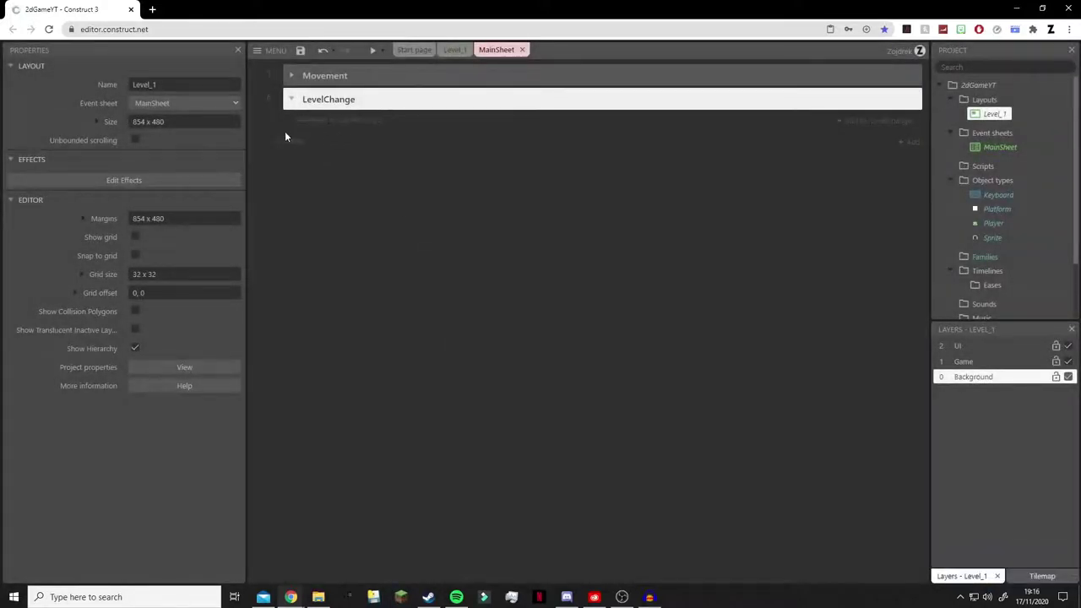
# Add a Player 'On collision with another object' event targeting Sprite to LevelChange.
pyautogui.click(367, 119)
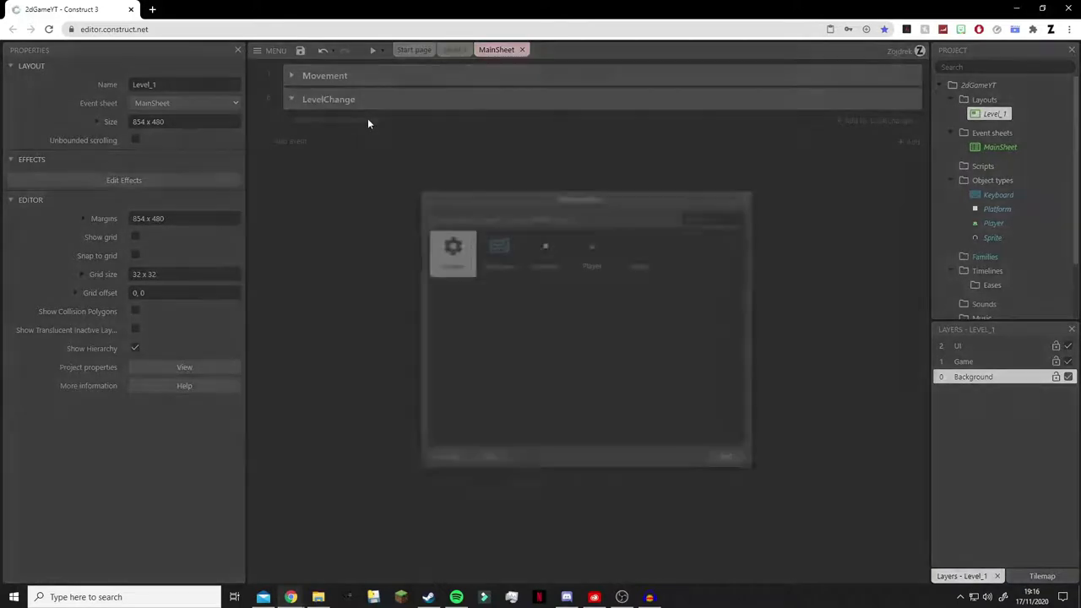
pyautogui.doubleClick(594, 253)
pyautogui.scroll(-2, 649, 369)
pyautogui.scroll(-1, 649, 369)
pyautogui.doubleClick(642, 304)
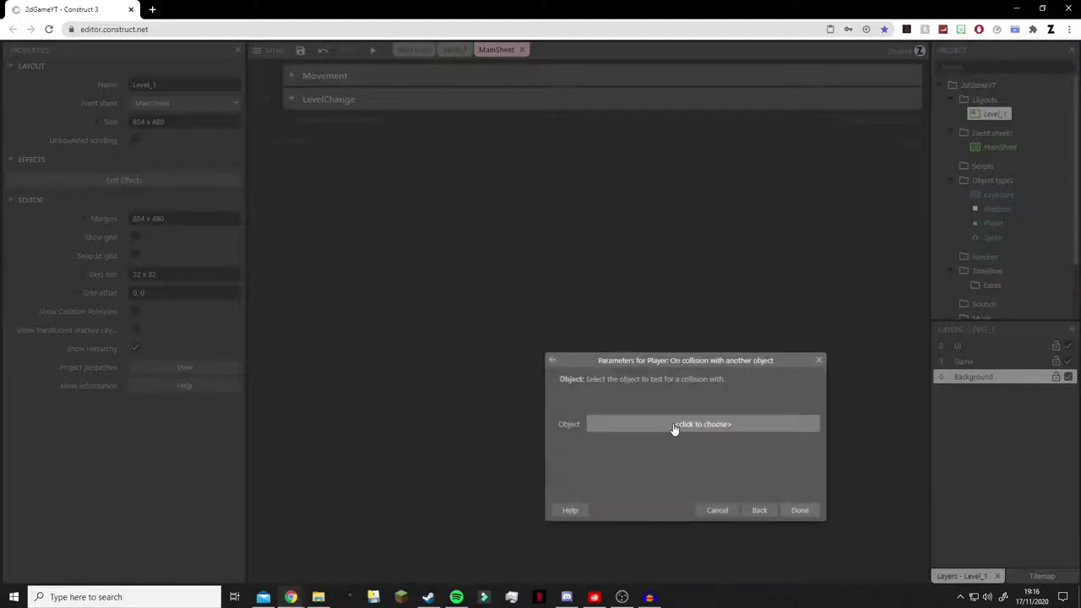
pyautogui.click(729, 427)
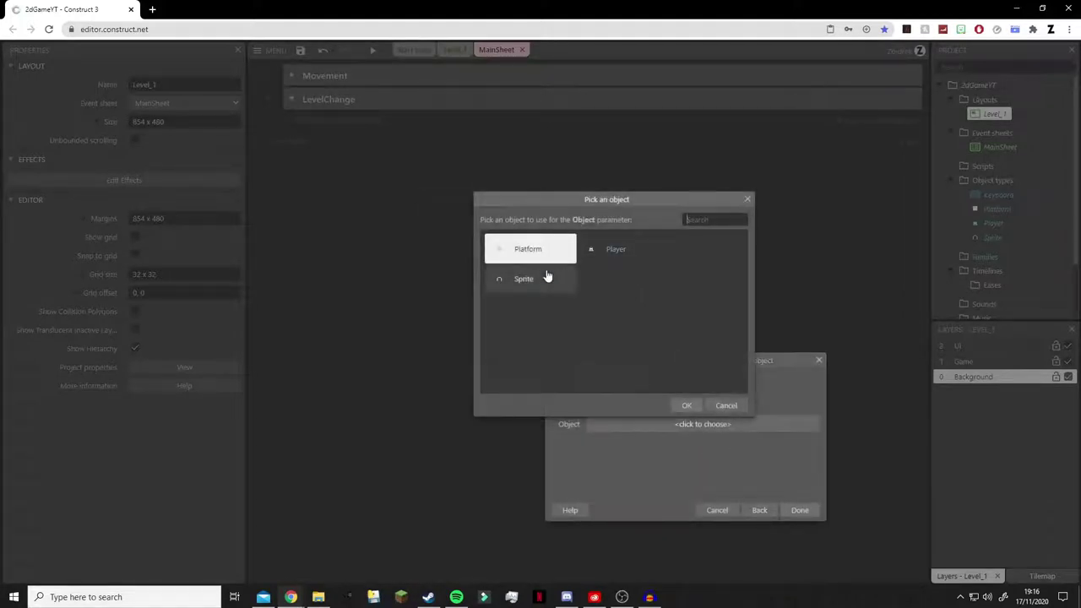
pyautogui.click(532, 279)
pyautogui.click(688, 404)
pyautogui.click(791, 517)
# Select the Sprite object type in the Project bar for renaming.
pyautogui.click(992, 238)
pyautogui.press('F1')
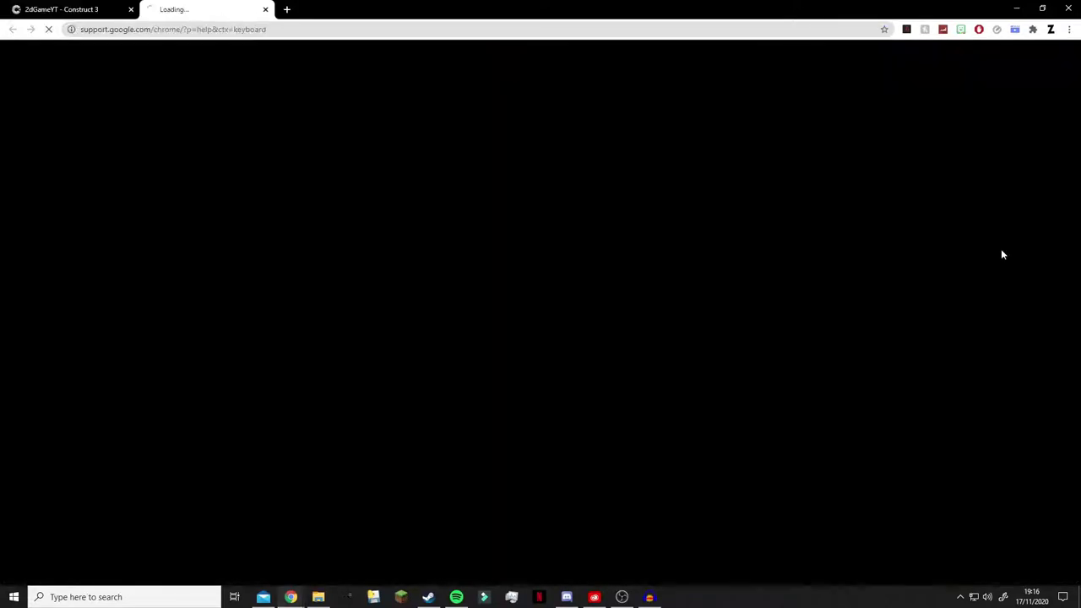
pyautogui.hotkey('ctrl', 'w')
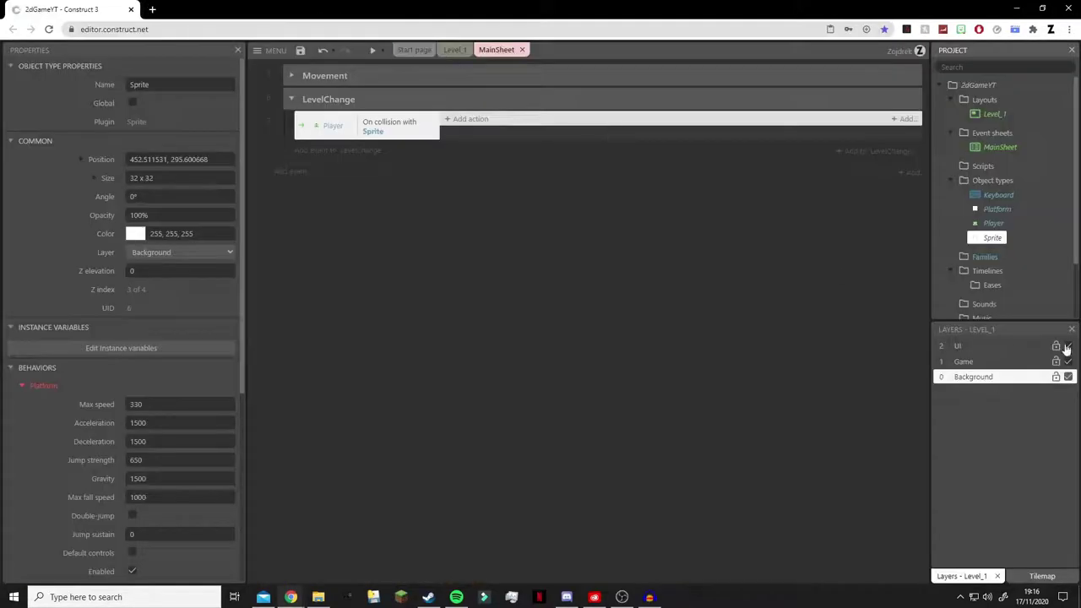
pyautogui.press('F2')
# Rename the Sprite object type to NextLevelDoor and start adding an action to the collision event.
pyautogui.write('NextLevelDoor')
pyautogui.press('Return')
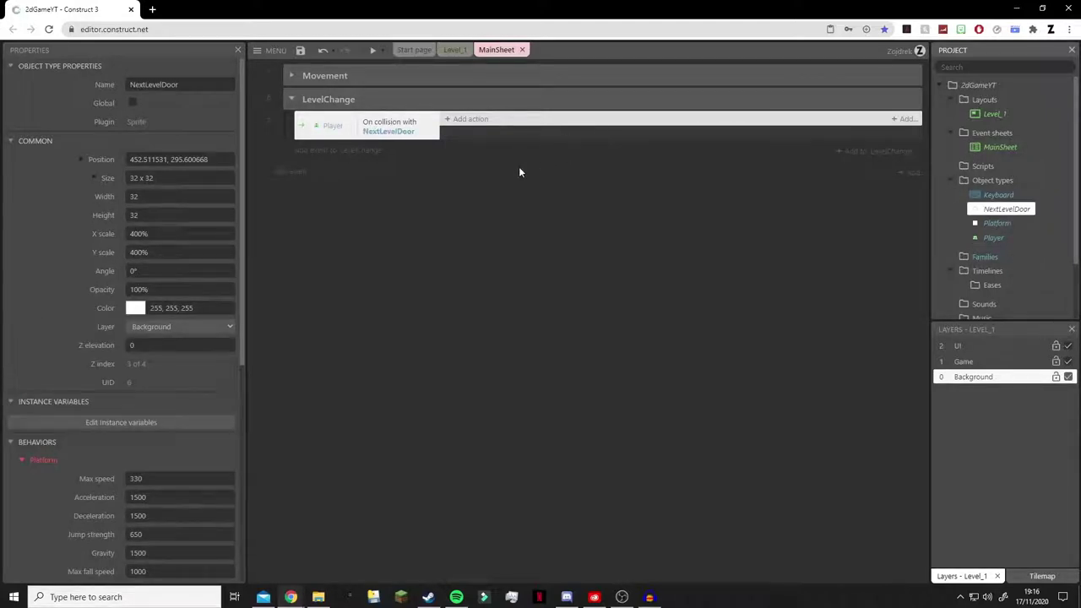
pyautogui.click(473, 119)
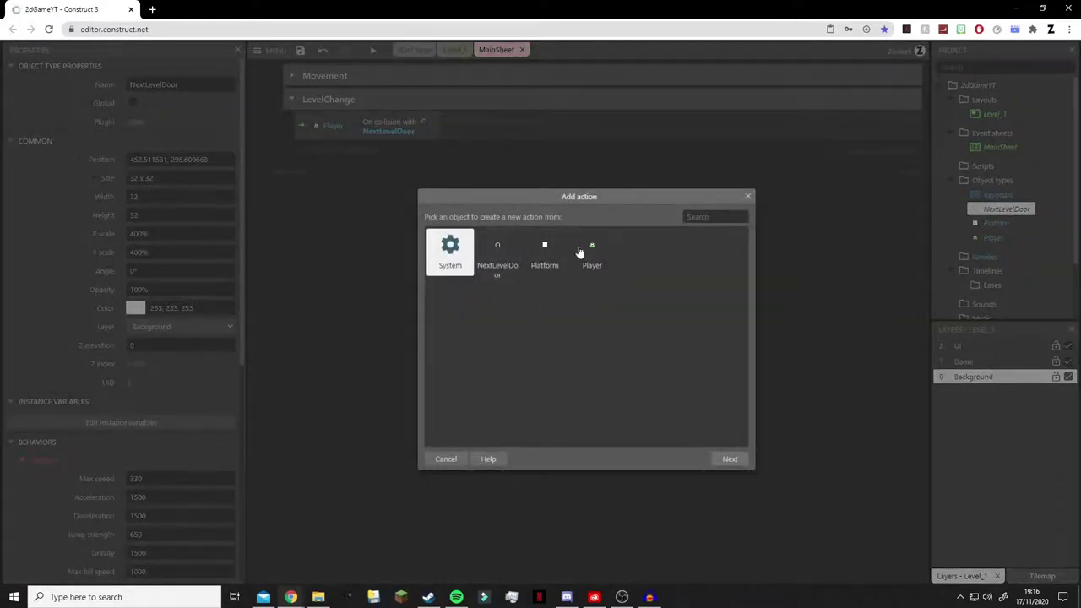
# Create a global number variable Level with initial value 1.
pyautogui.click(749, 198)
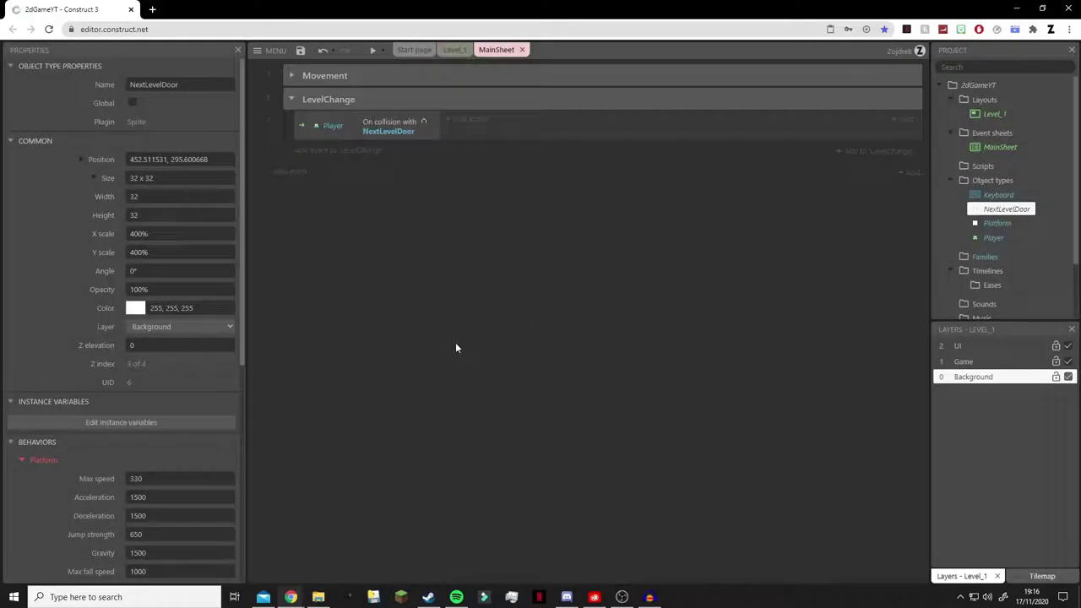
pyautogui.press('v')
pyautogui.write('Level')
pyautogui.press('Tab')
pyautogui.press('Tab')
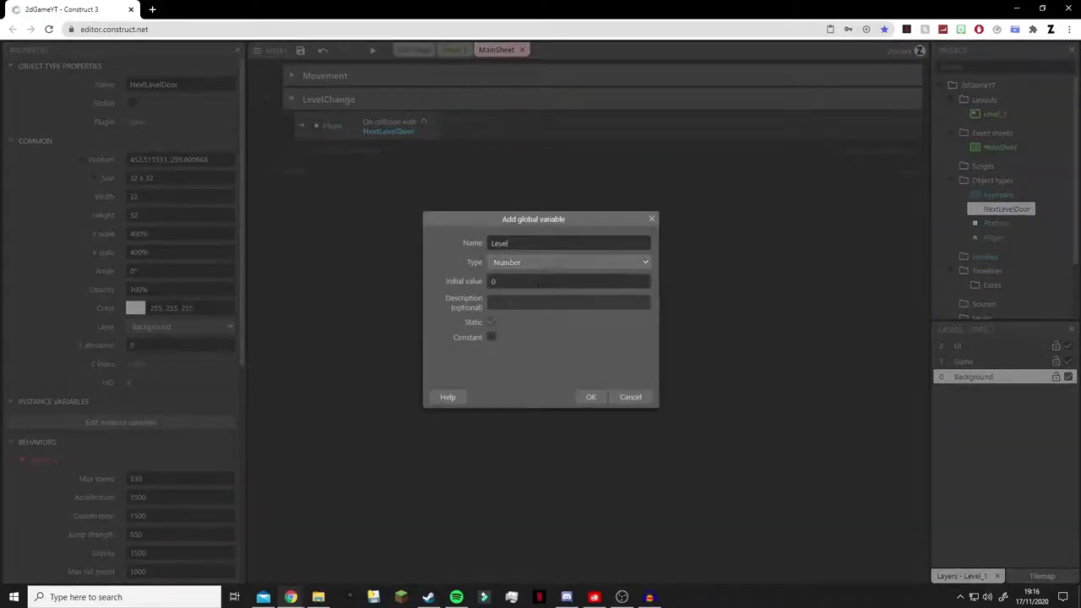
pyautogui.write('1')
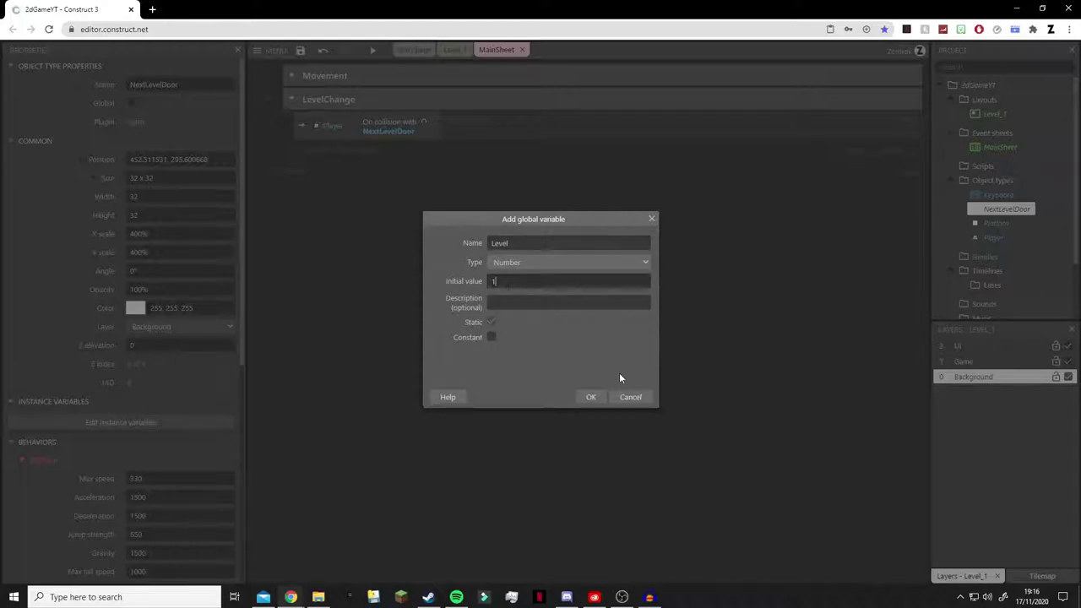
pyautogui.click(592, 398)
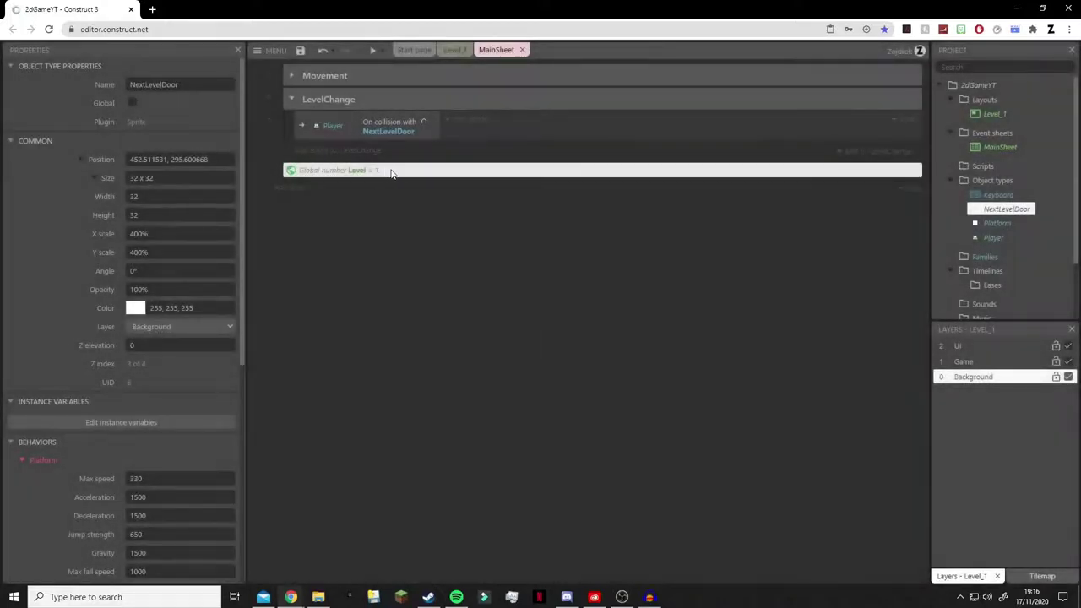
# Add a System 'Add to' action adding 1 to Level on door collision.
pyautogui.click(466, 121)
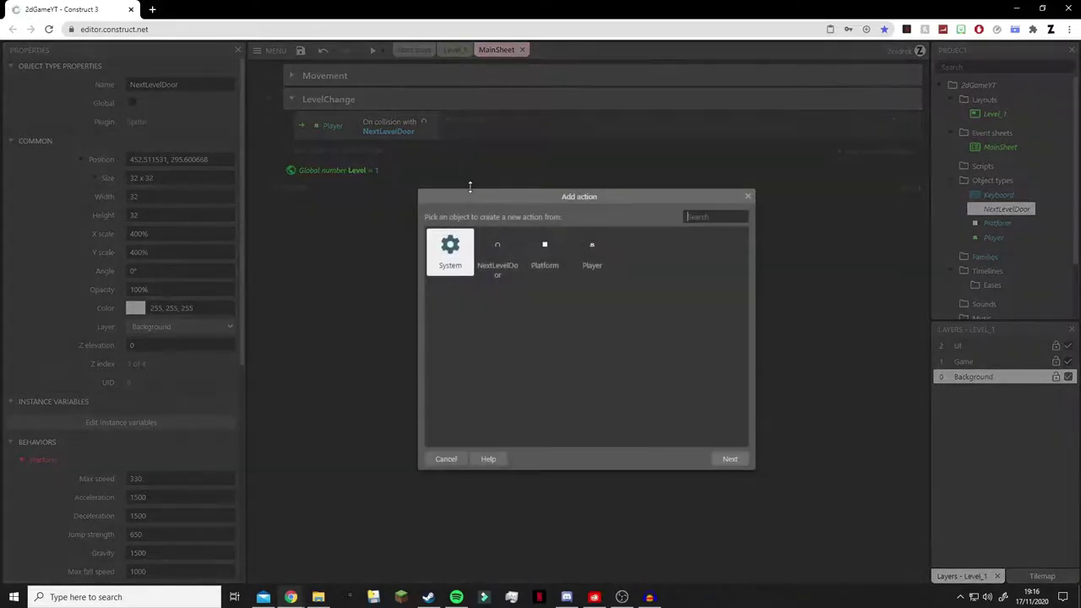
pyautogui.doubleClick(450, 252)
pyautogui.scroll(-3, 583, 380)
pyautogui.scroll(-1, 582, 381)
pyautogui.click(496, 268)
pyautogui.doubleClick(496, 268)
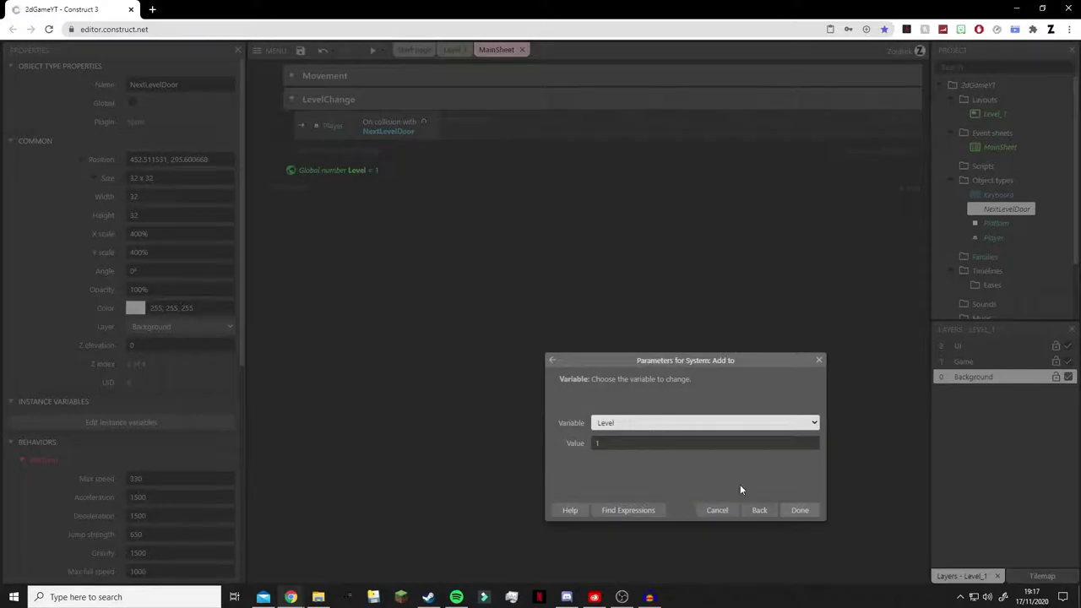
pyautogui.click(798, 508)
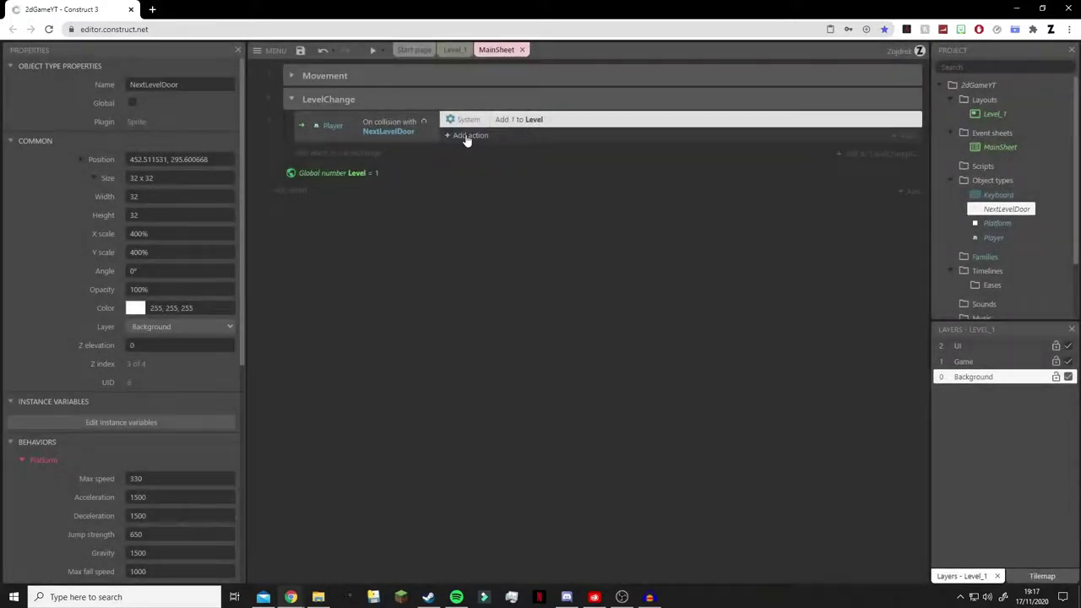
# Add a System 'Go to layout (by name)' action to the door collision event.
pyautogui.click(465, 136)
pyautogui.doubleClick(451, 257)
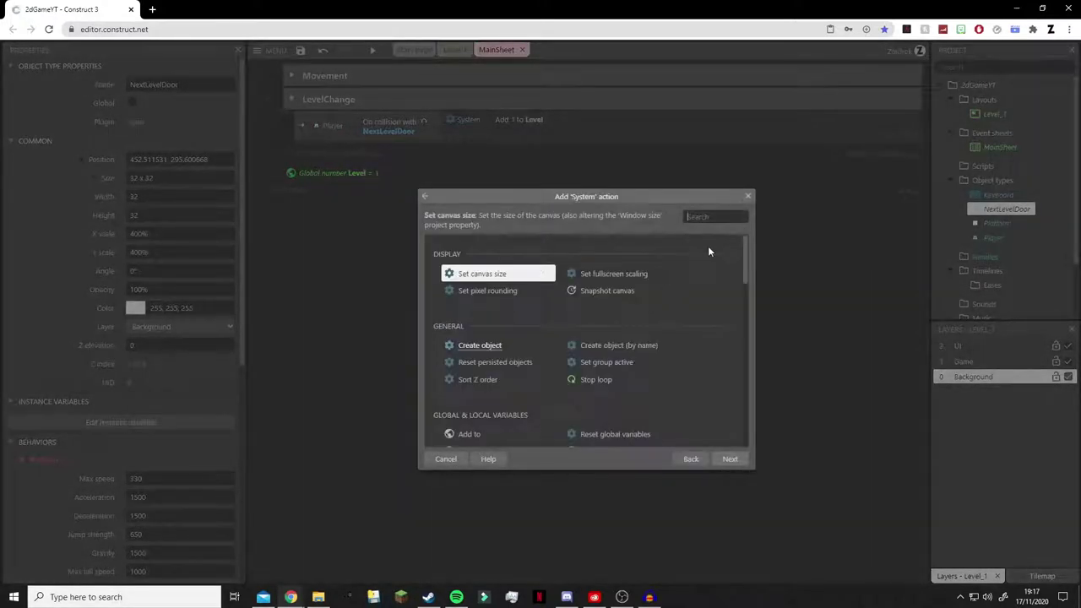
pyautogui.scroll(-2, 723, 257)
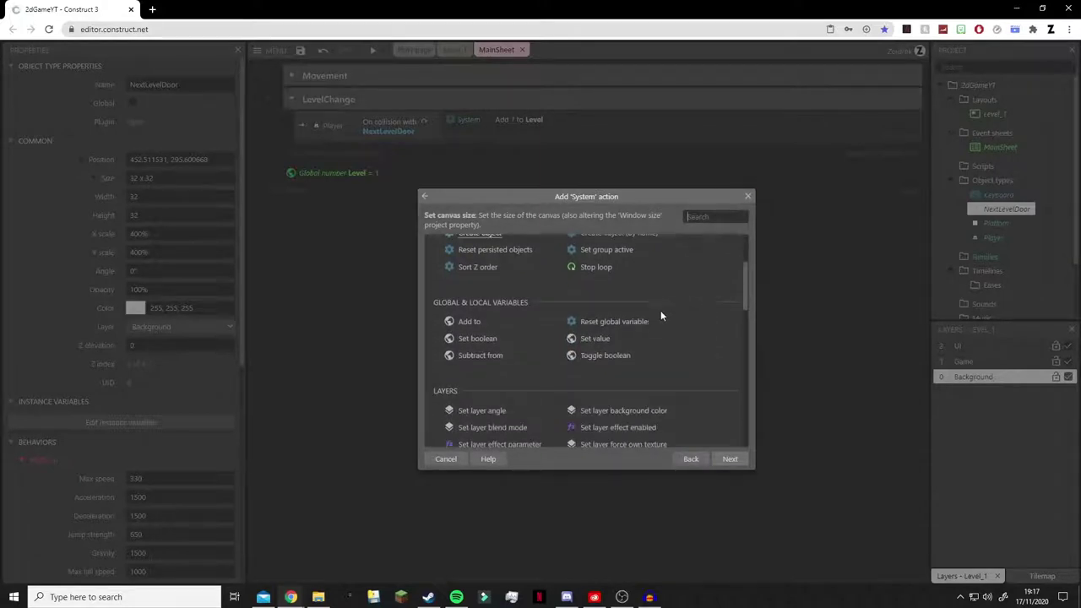
pyautogui.scroll(1, 598, 358)
pyautogui.scroll(-4, 526, 381)
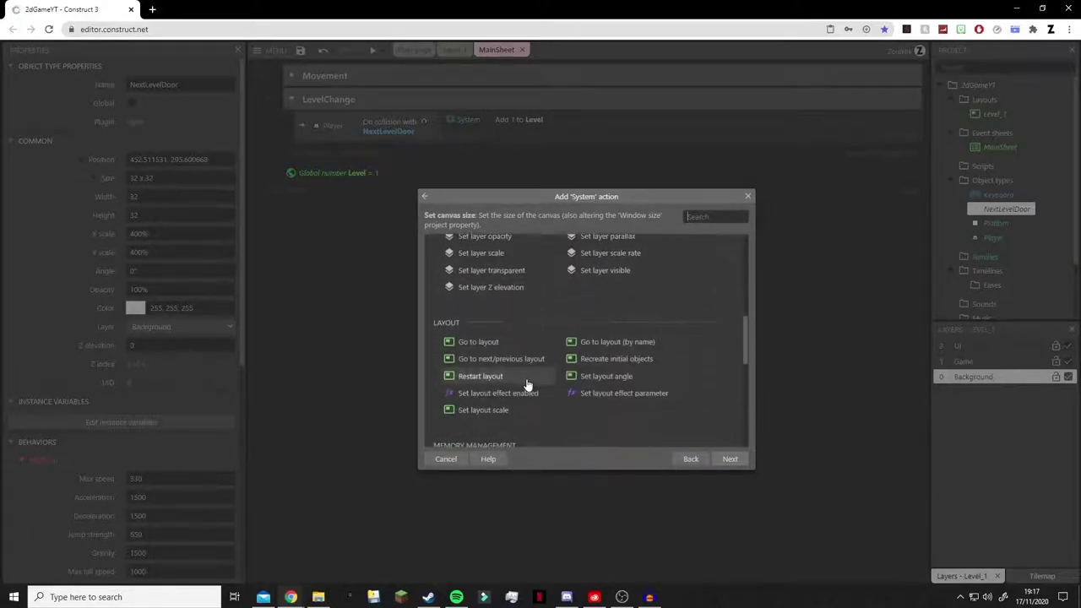
pyautogui.doubleClick(490, 343)
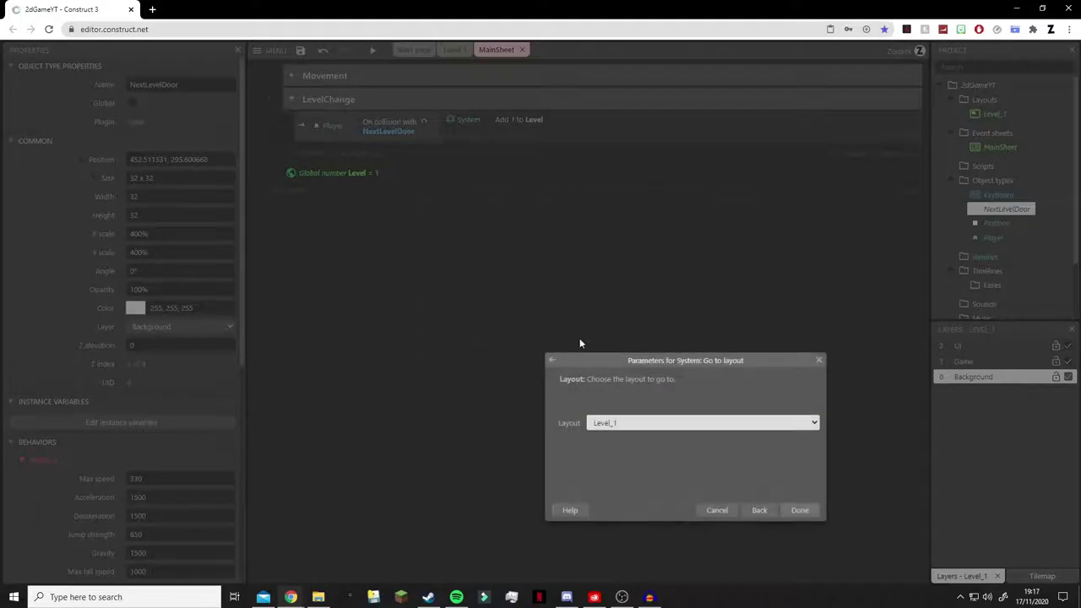
pyautogui.click(677, 431)
pyautogui.click(552, 360)
pyautogui.scroll(-1, 560, 373)
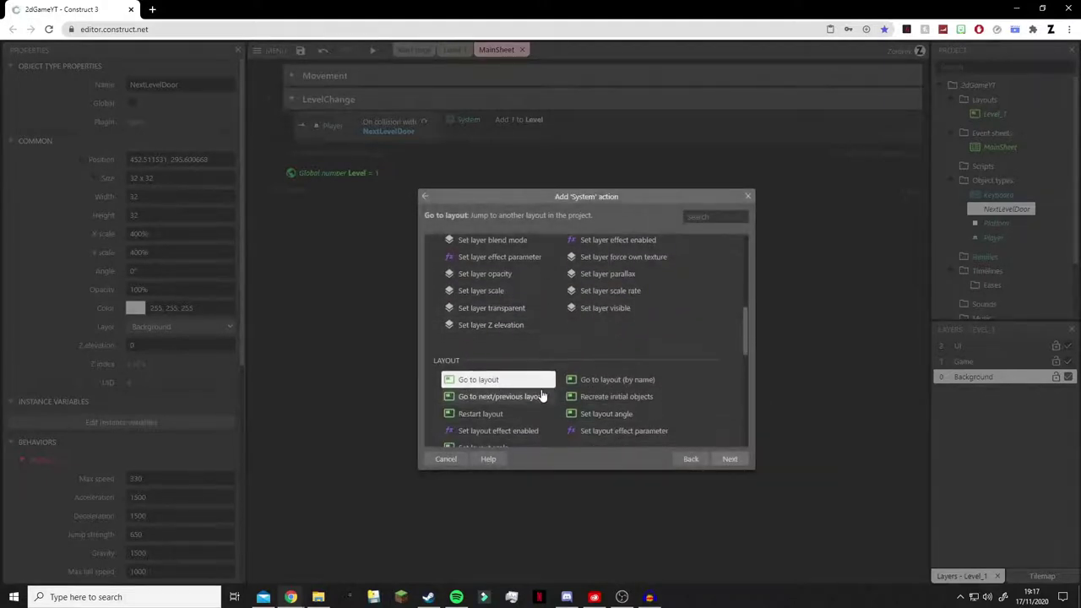
pyautogui.click(644, 386)
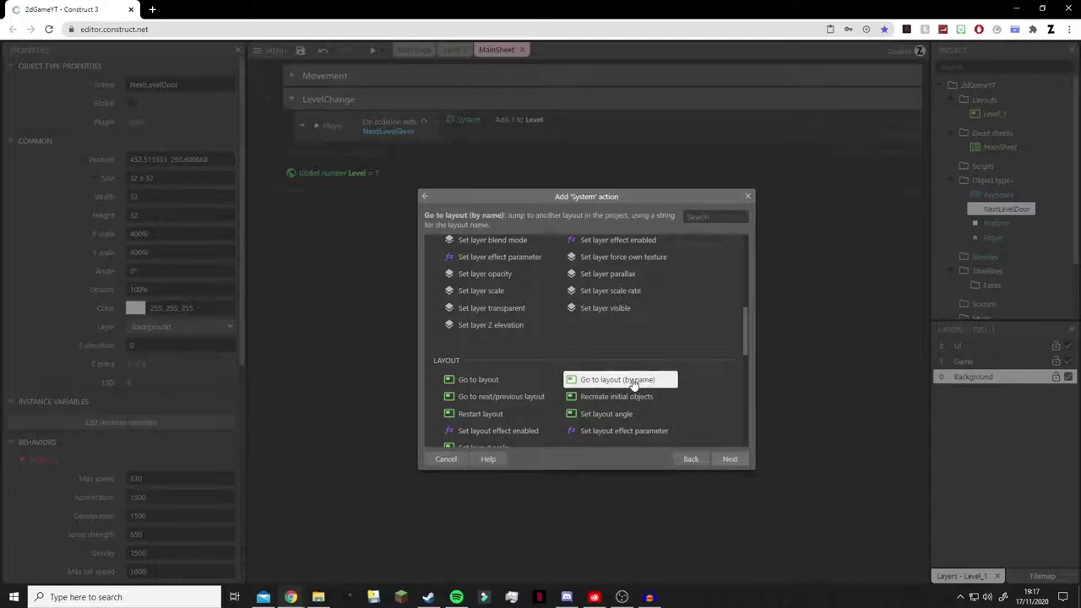
pyautogui.doubleClick(634, 383)
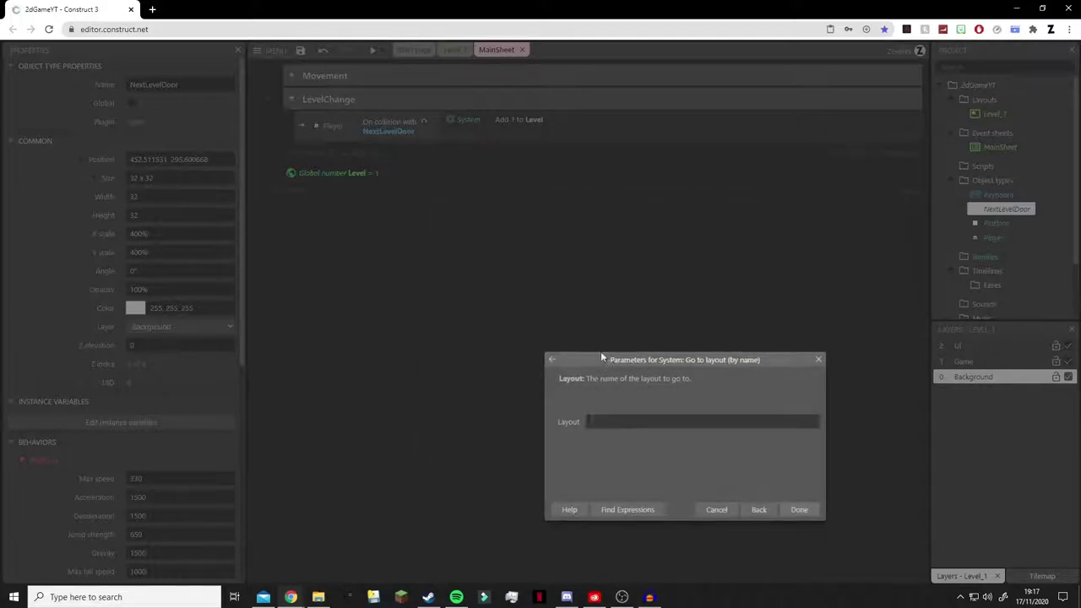
# Set the layout name to "Level_"&Level and confirm the action.
pyautogui.moveTo(601, 355); pyautogui.dragTo(529, 218)
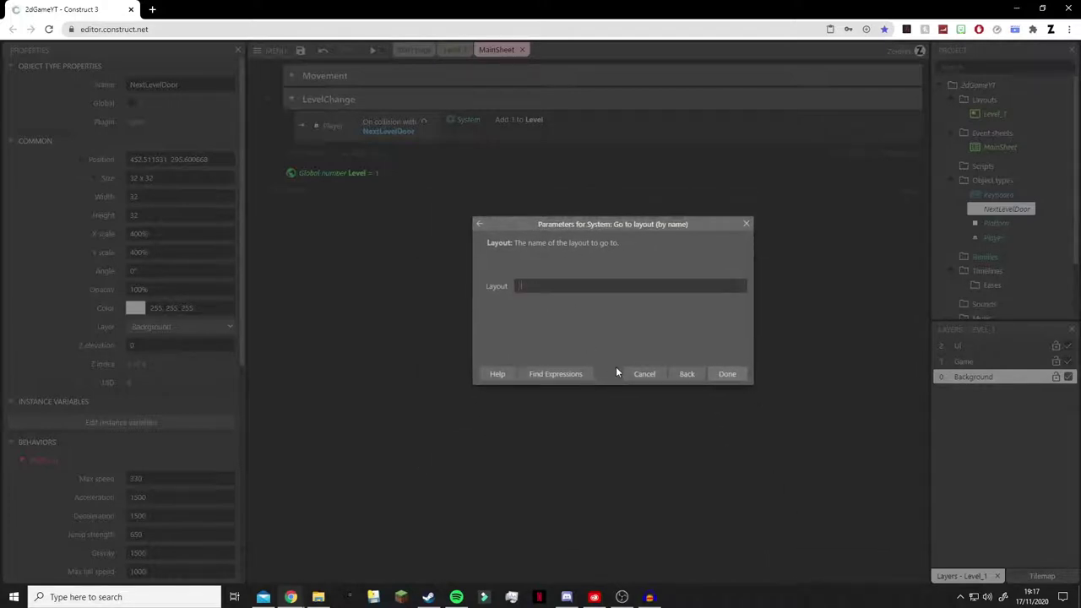
pyautogui.write('"Level_"')
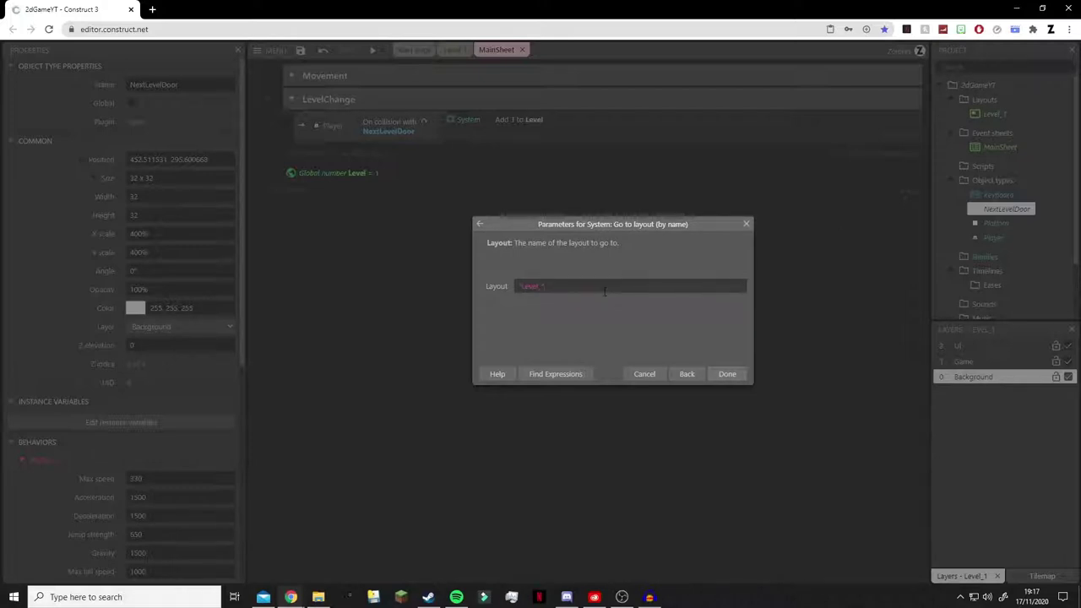
pyautogui.press('BackSpace')
pyautogui.write('&lev')
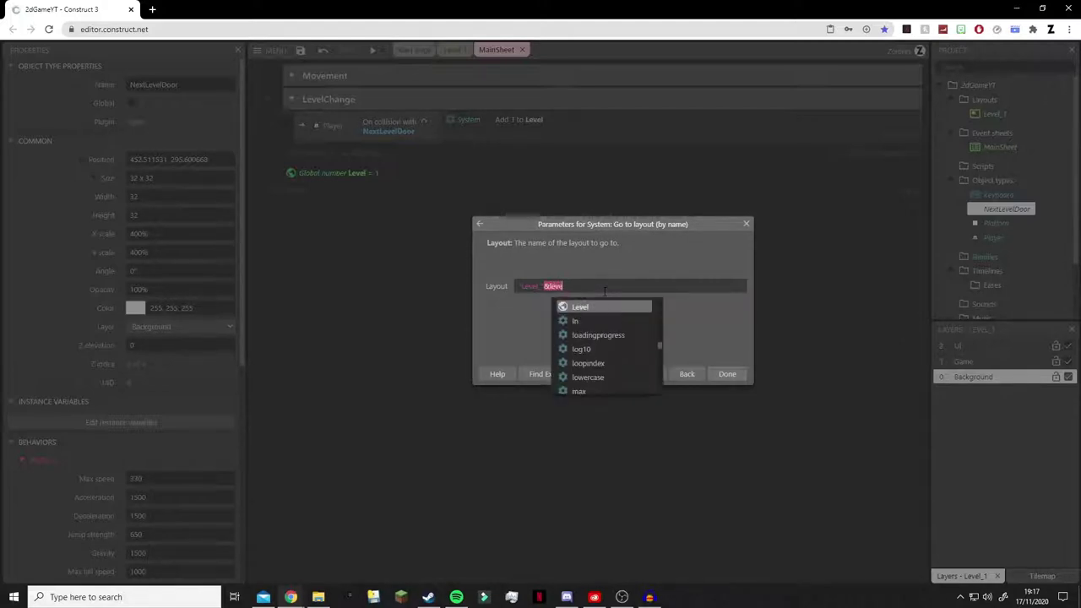
pyautogui.press('Return')
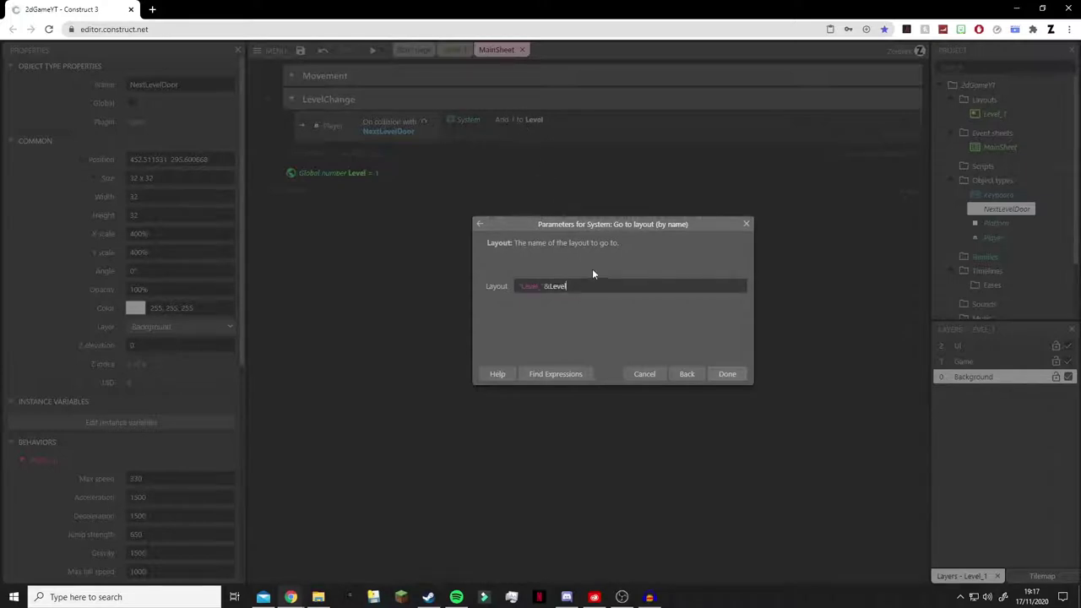
pyautogui.click(728, 374)
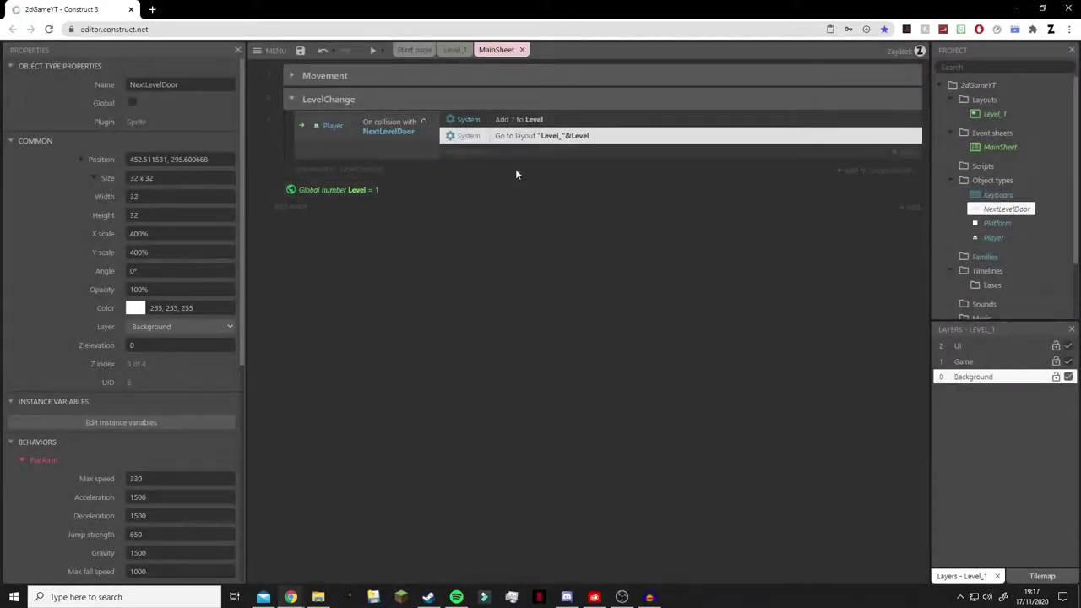
# Duplicate the Level_1 layout as Level_2 and open it.
pyautogui.click(451, 49)
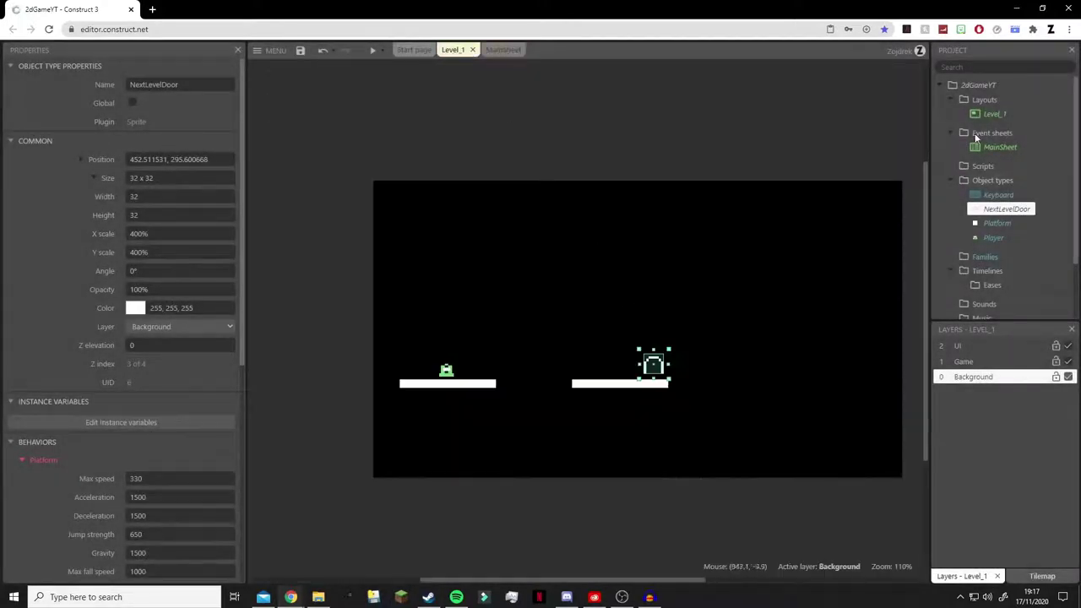
pyautogui.rightClick(994, 113)
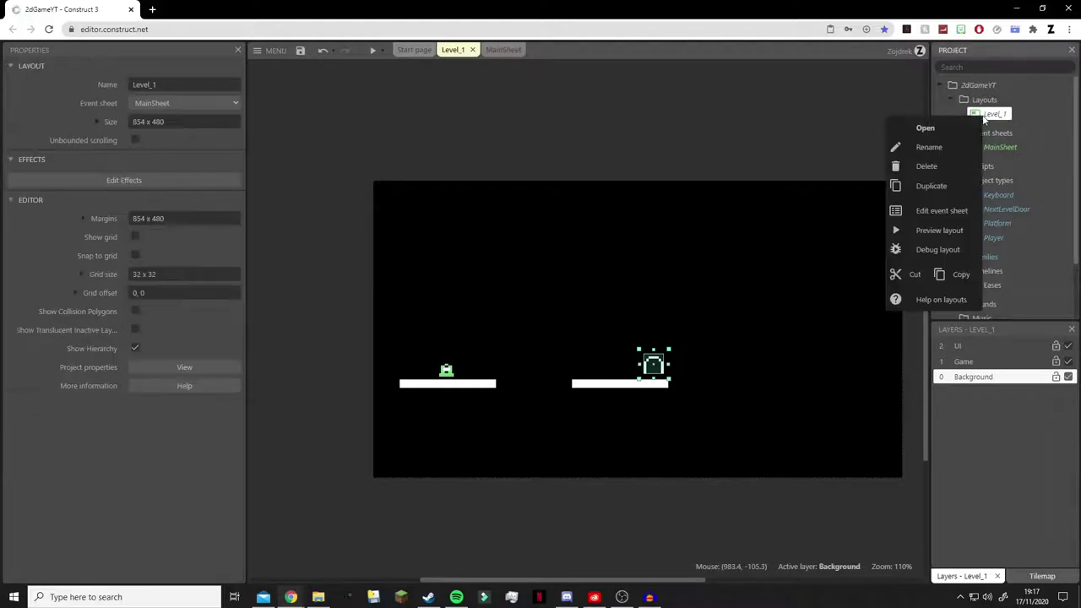
pyautogui.click(944, 187)
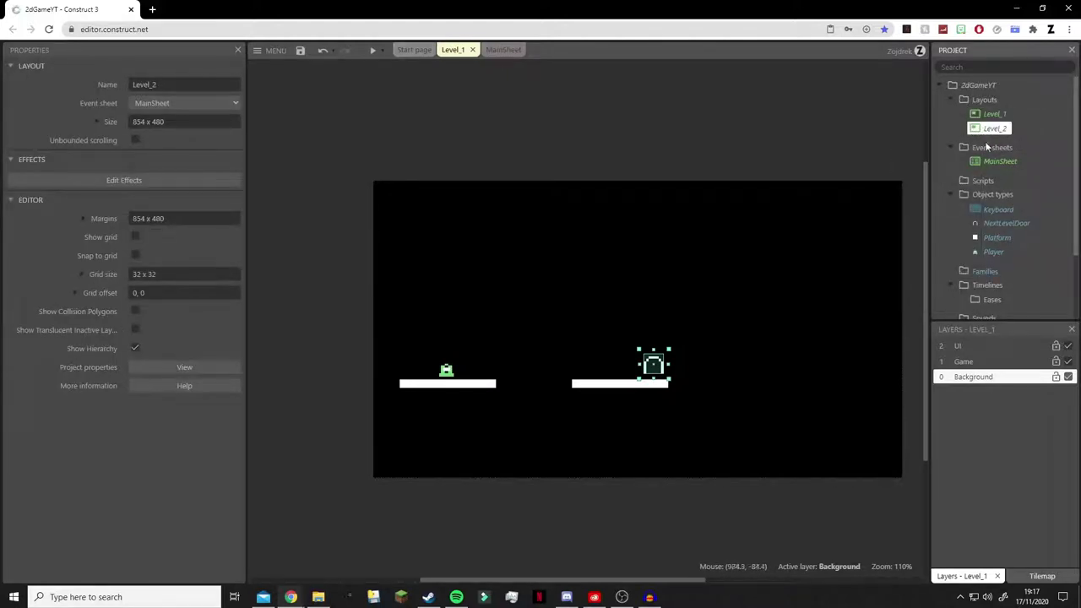
pyautogui.moveTo(544, 314); pyautogui.dragTo(698, 399)
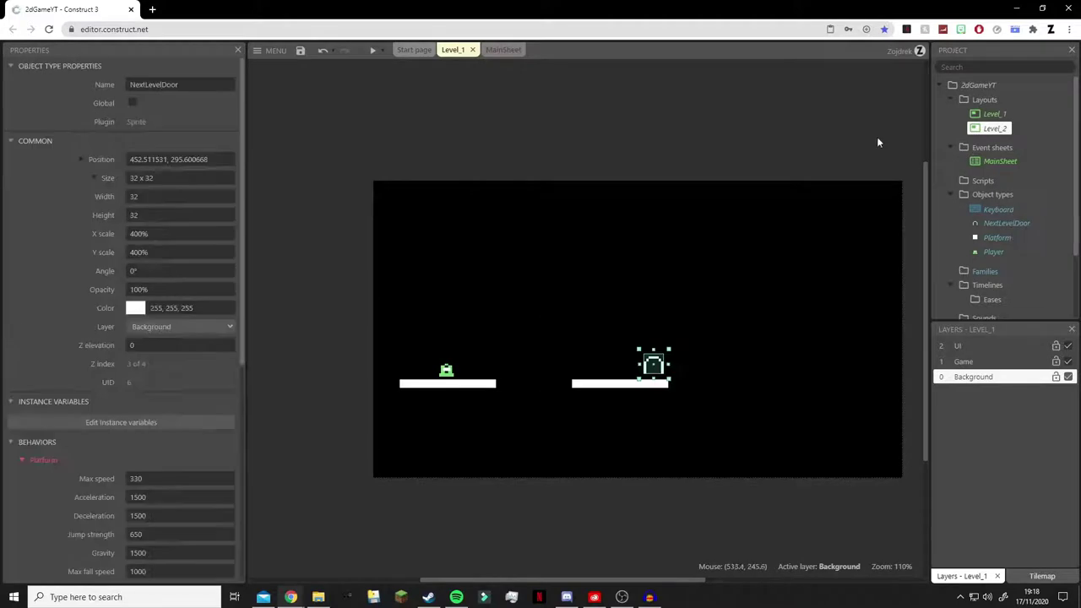
pyautogui.doubleClick(995, 131)
# Move the door and its platform up-right, and raise the player with its platform.
pyautogui.moveTo(577, 307); pyautogui.dragTo(694, 436)
pyautogui.moveTo(618, 385); pyautogui.dragTo(762, 312)
pyautogui.moveTo(653, 364); pyautogui.dragTo(796, 287)
pyautogui.moveTo(404, 327); pyautogui.dragTo(591, 436)
pyautogui.moveTo(482, 385); pyautogui.dragTo(611, 268)
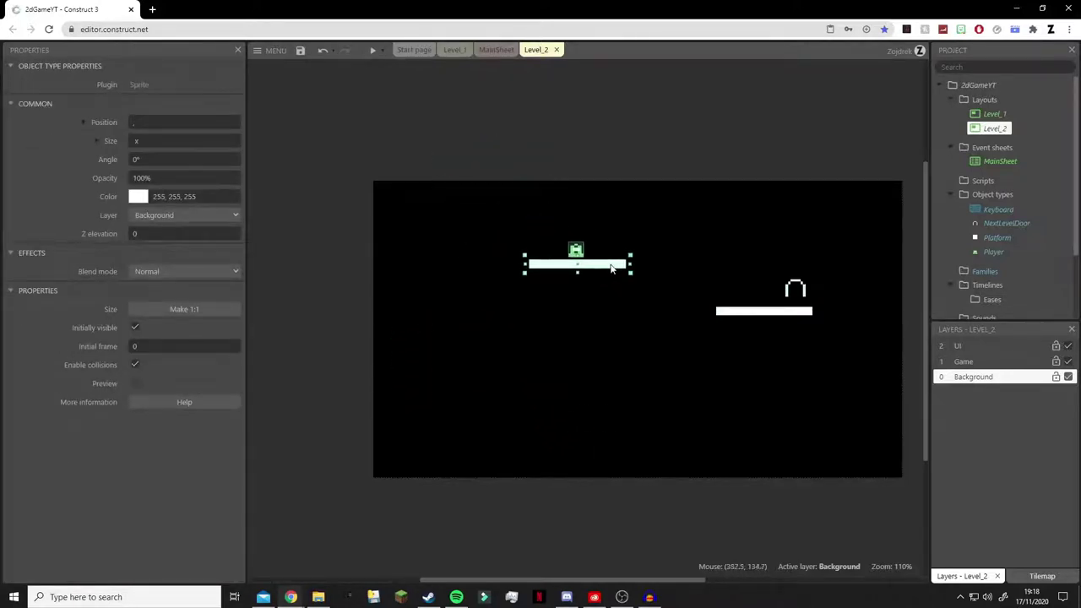
# Preview Level_1 and walk the player into the door to test the level change.
pyautogui.click(454, 50)
pyautogui.click(373, 50)
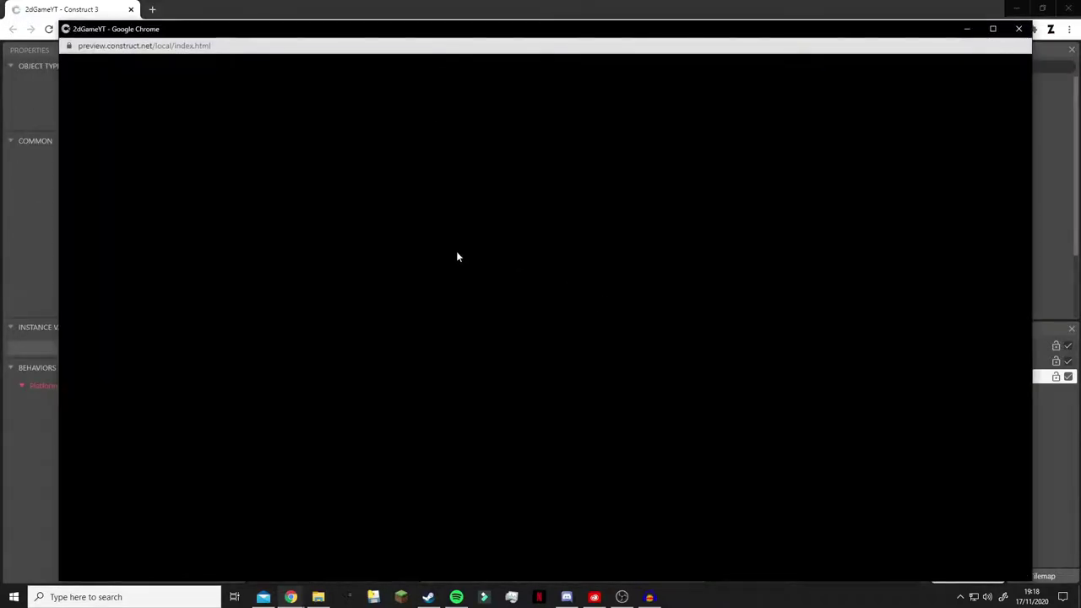
pyautogui.press('Up')
pyautogui.press('Right')
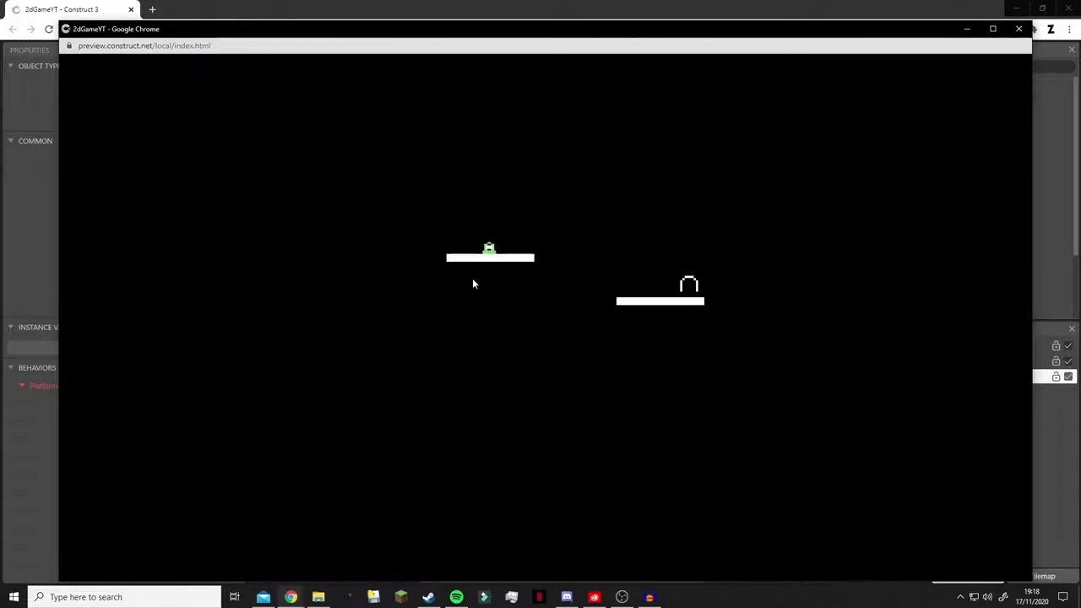
pyautogui.click(1018, 30)
# Shift Level_2's player and starting platform left and down, then preview the game twice more.
pyautogui.click(545, 50)
pyautogui.moveTo(502, 220); pyautogui.dragTo(468, 283)
pyautogui.click(747, 161)
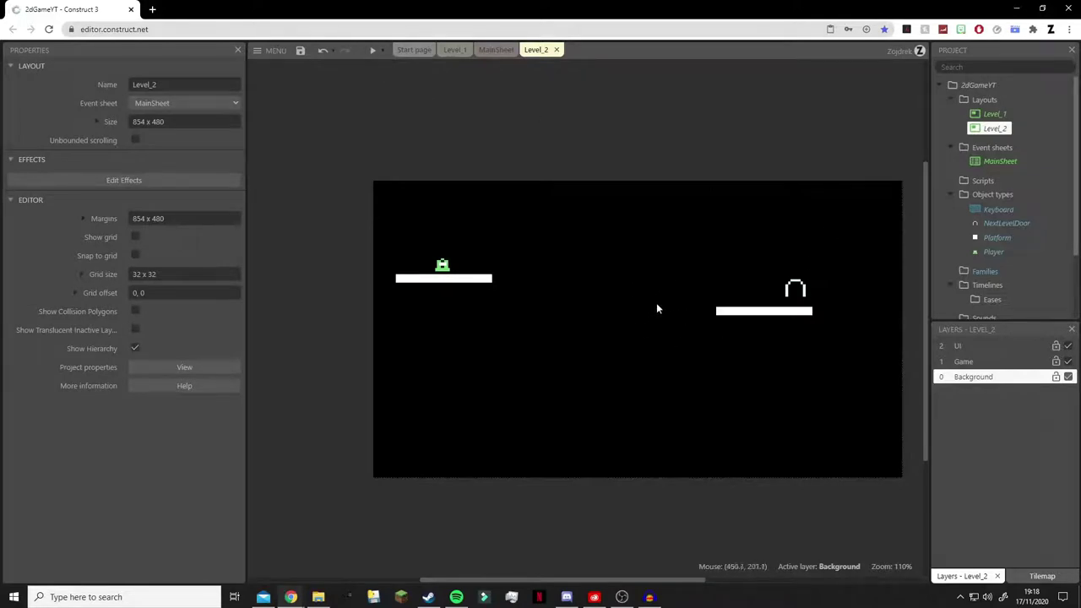
pyautogui.click(372, 52)
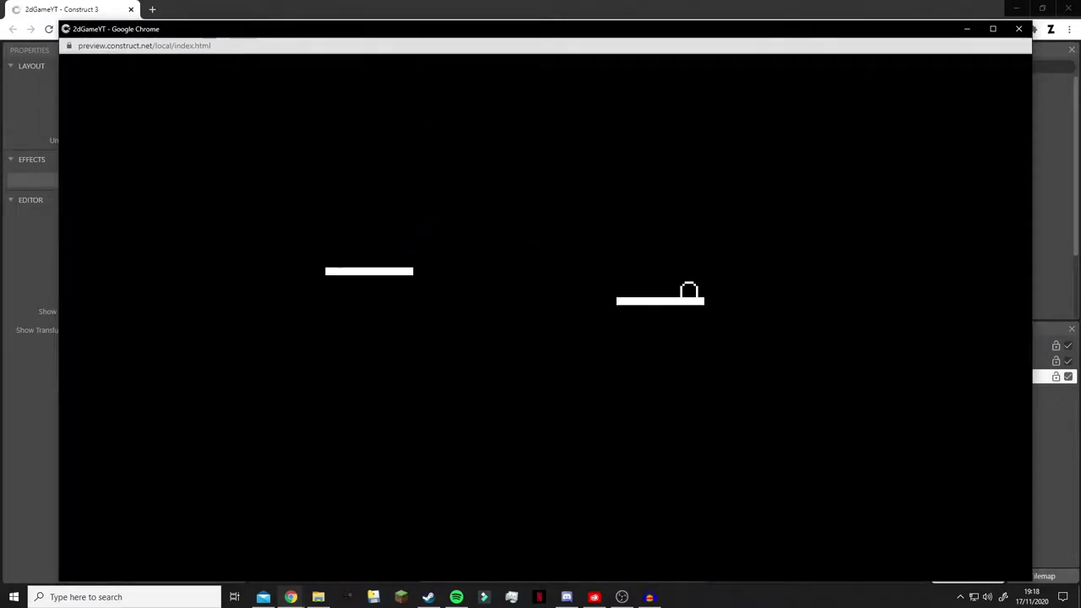
pyautogui.click(1019, 29)
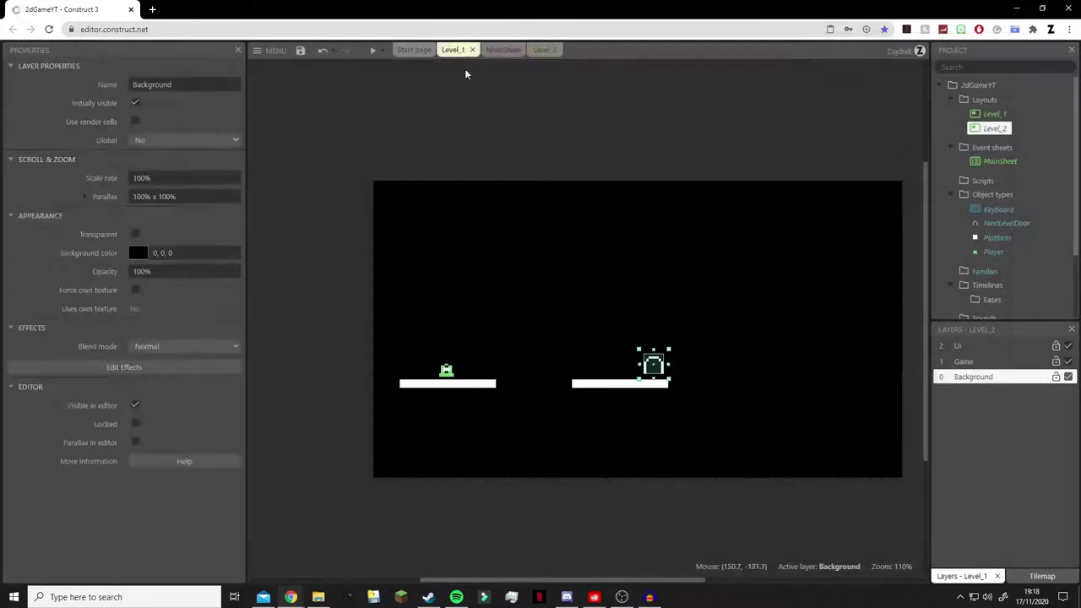
pyautogui.click(372, 50)
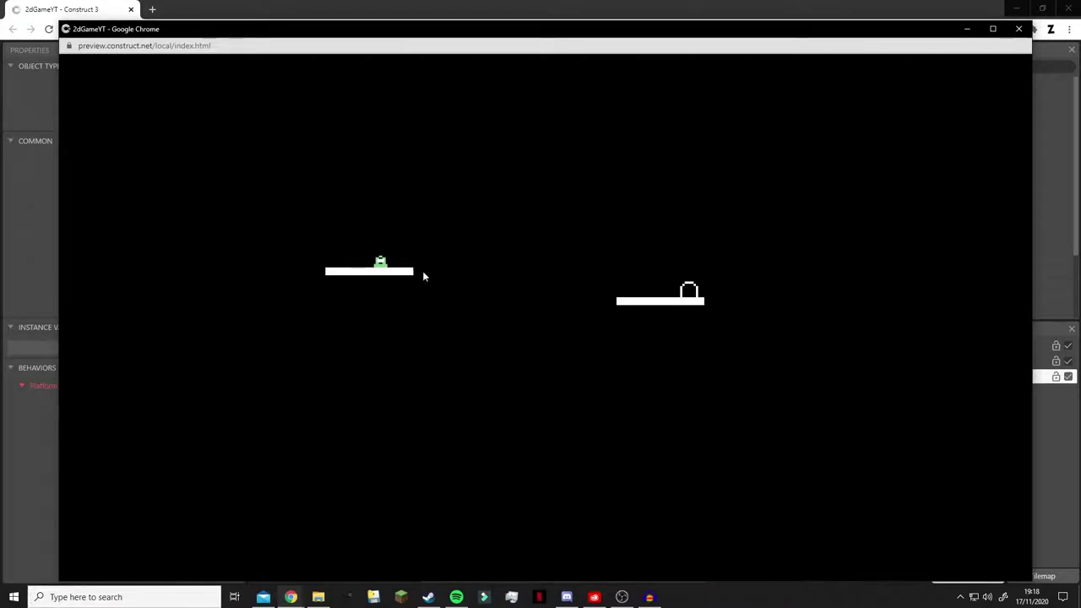
pyautogui.click(1018, 28)
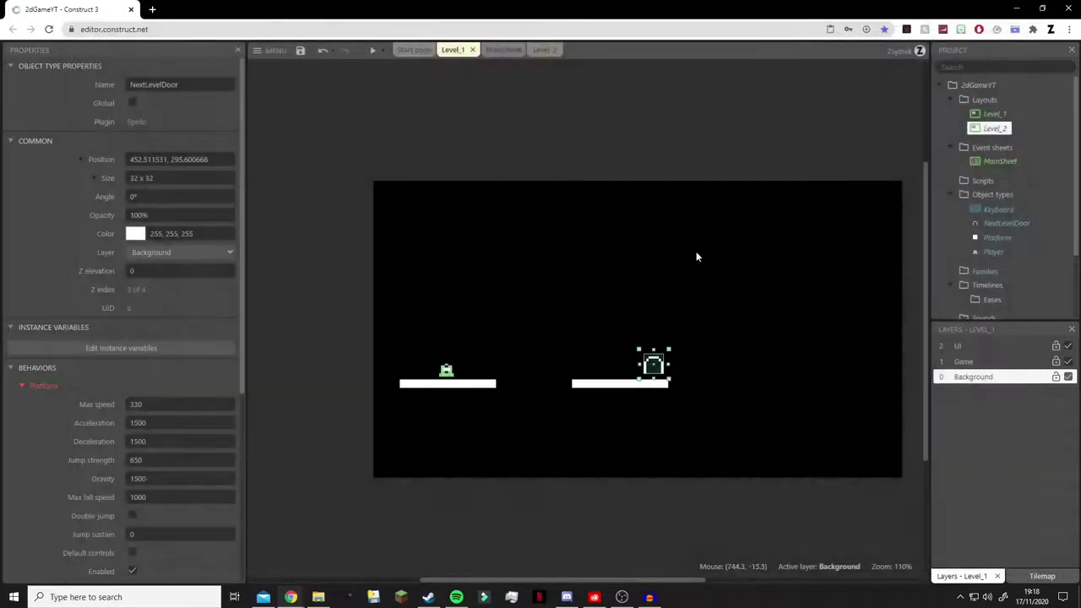
pyautogui.click(993, 127)
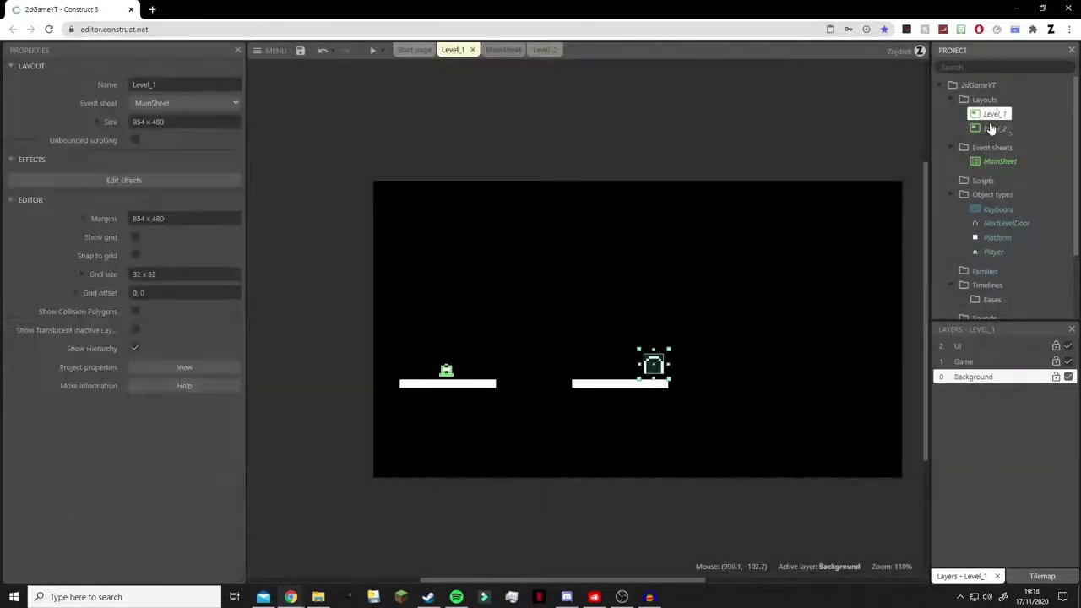
# Nudge the Player in Level_2 slightly to the left.
pyautogui.click(542, 51)
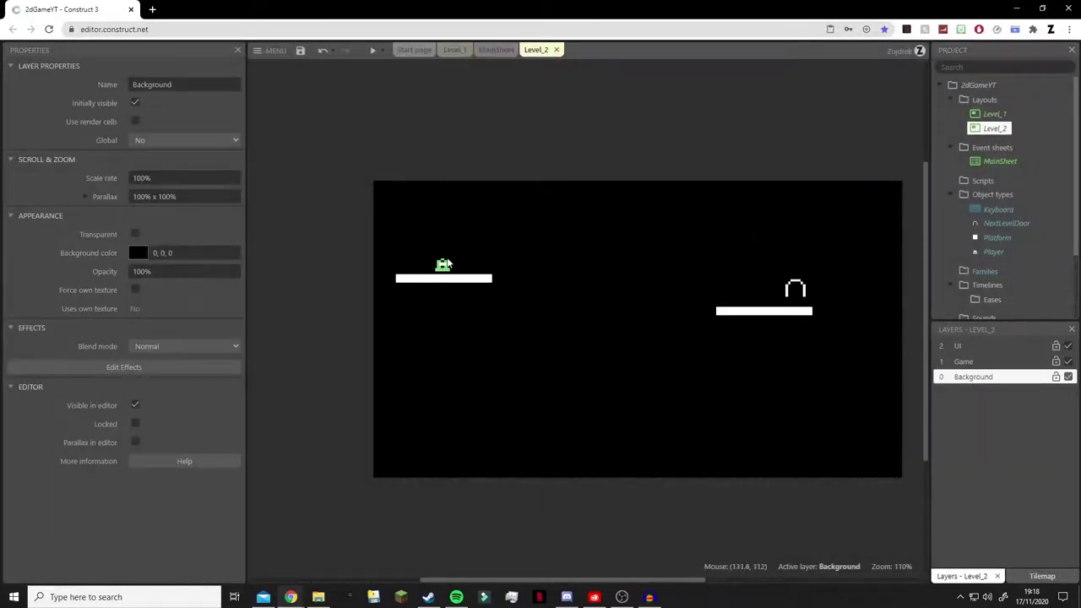
pyautogui.click(451, 257)
pyautogui.moveTo(450, 257); pyautogui.dragTo(448, 257)
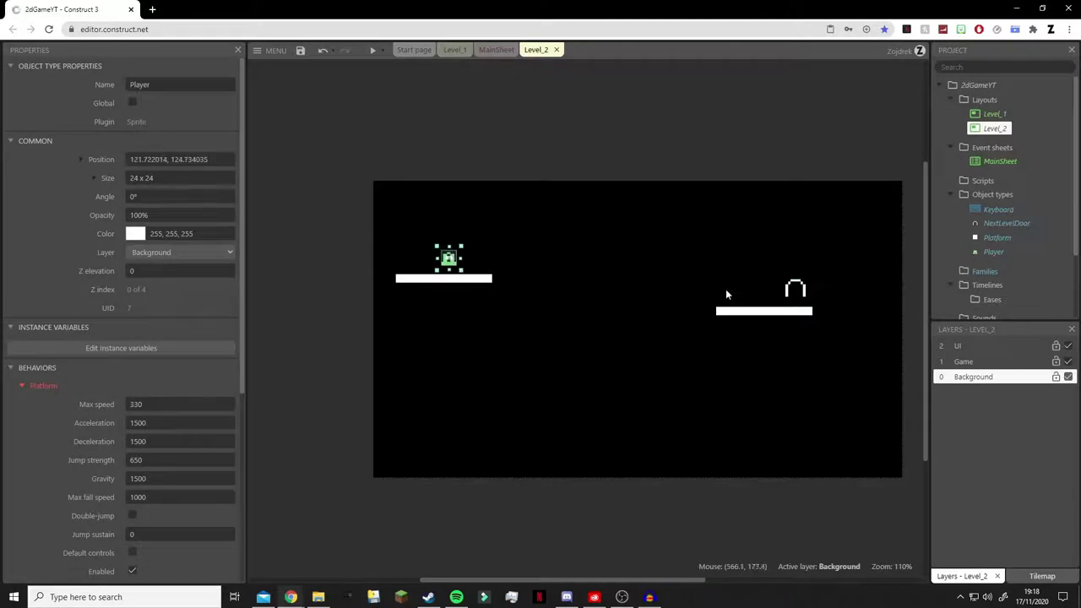
pyautogui.click(689, 304)
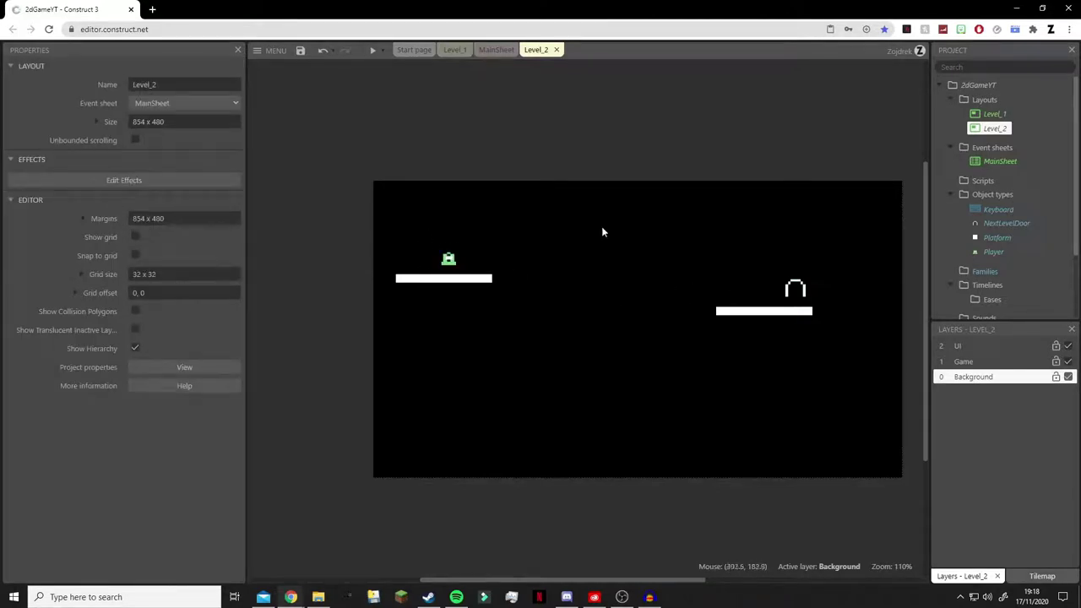
# In Level_1, insert a new Sprite object and place it in the layout.
pyautogui.click(453, 49)
pyautogui.click(525, 306)
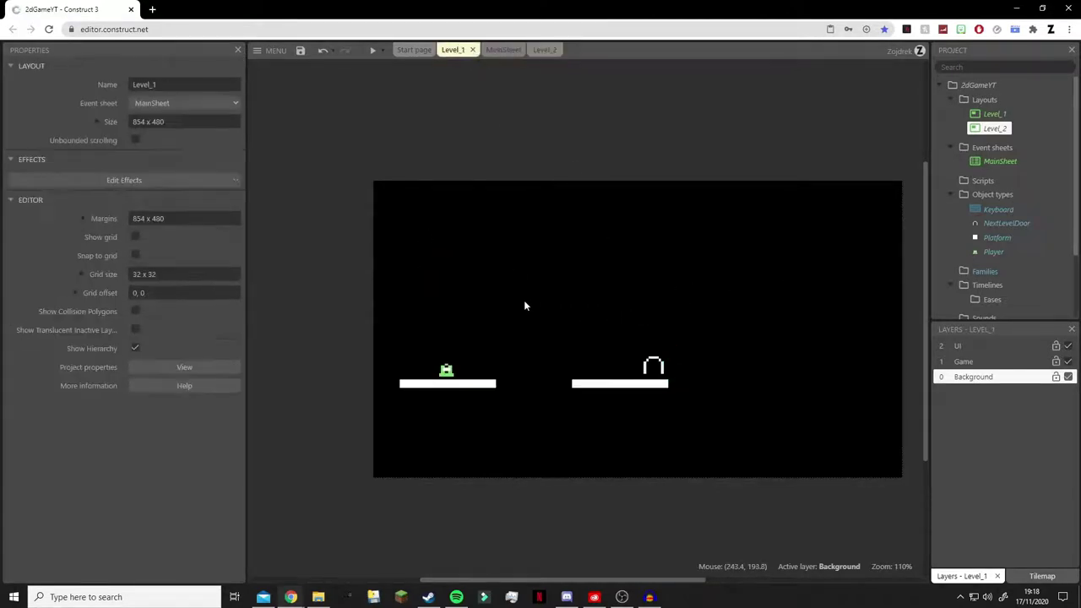
pyautogui.doubleClick(495, 263)
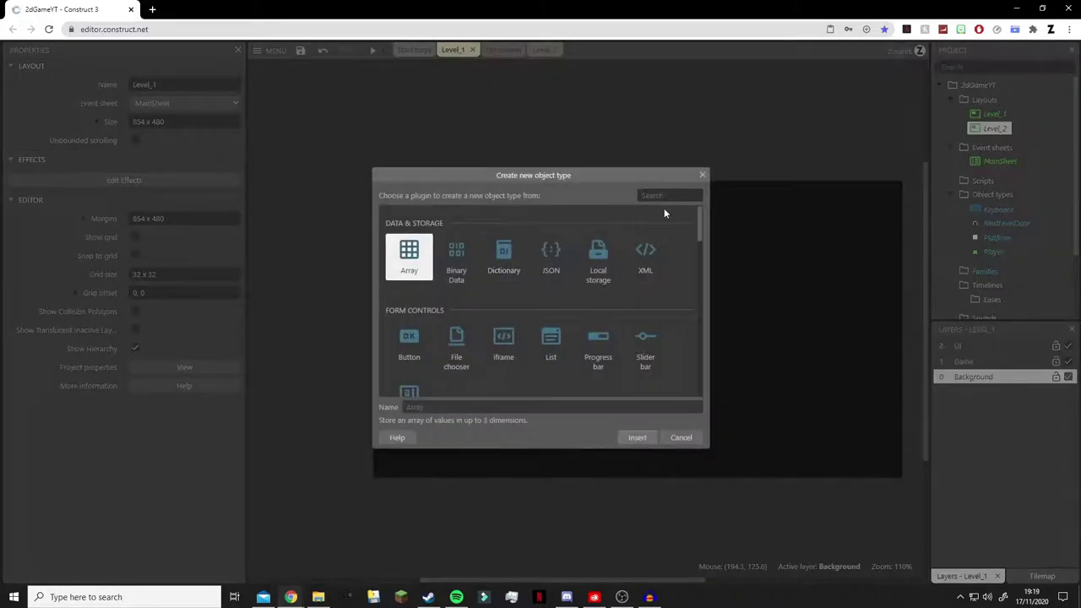
pyautogui.write('sprite')
pyautogui.press('Return')
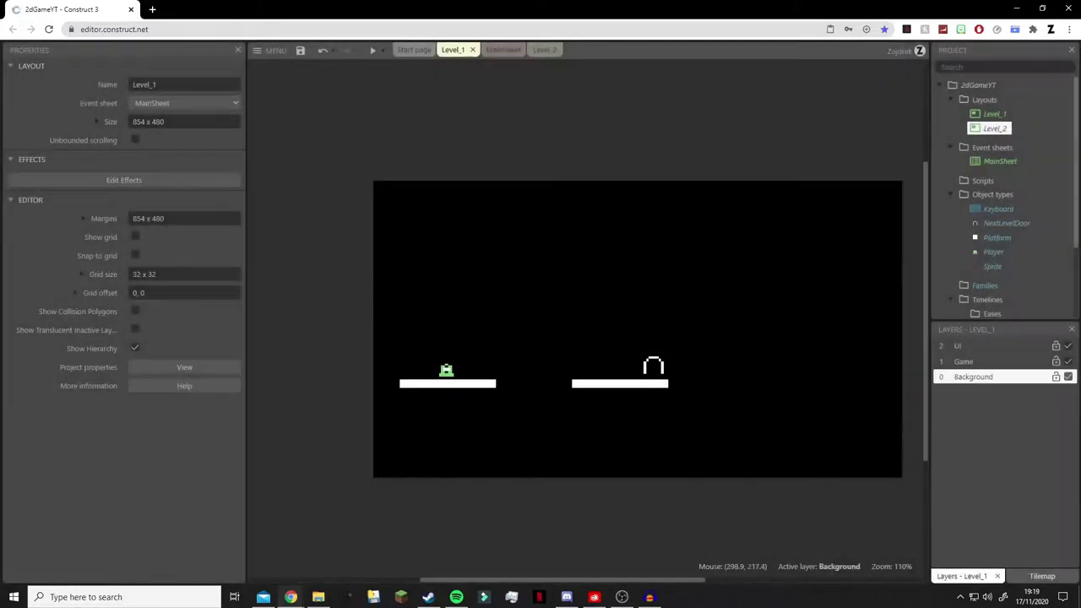
pyautogui.click(555, 315)
# Set the new sprite's canvas size to 16x16.
pyautogui.click(494, 71)
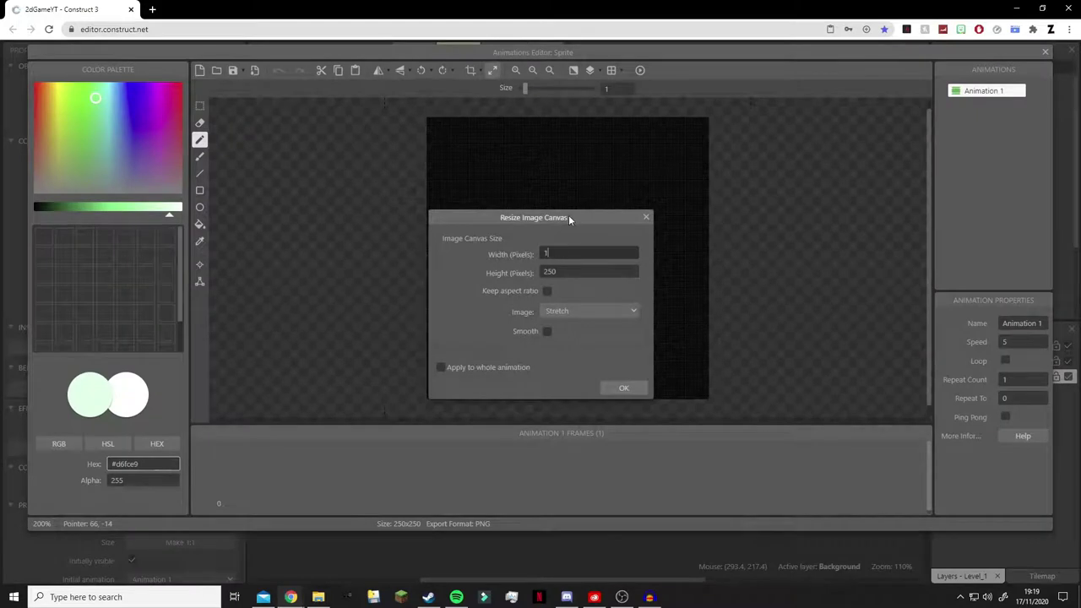
pyautogui.press('Tab')
pyautogui.write('165')
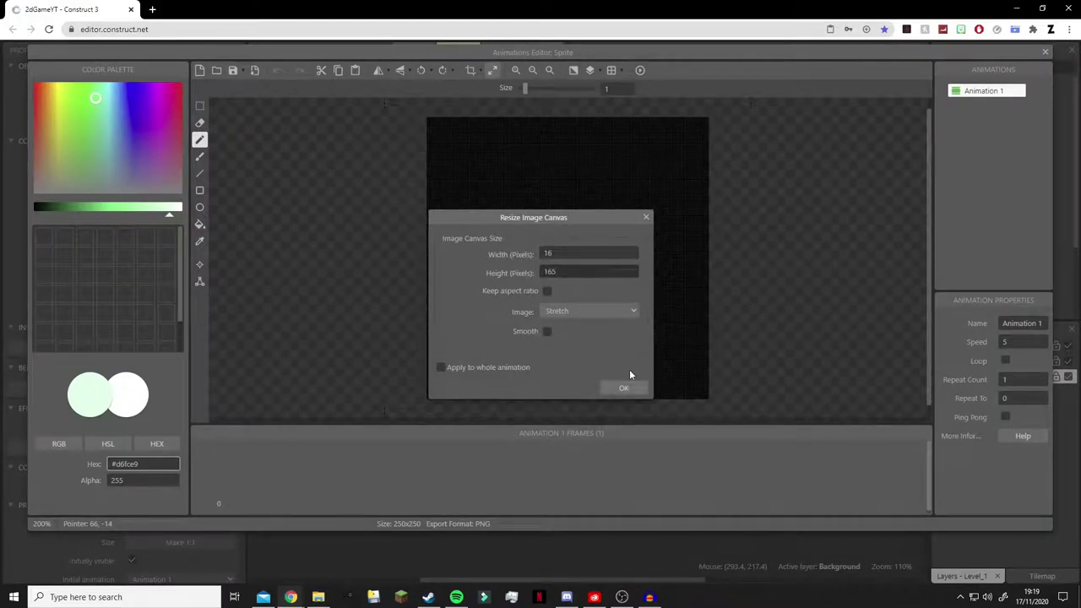
pyautogui.click(623, 387)
# Flood-fill the whole sprite canvas bright green.
pyautogui.scroll(3, 586, 270)
pyautogui.click(551, 244)
pyautogui.scroll(3, 558, 249)
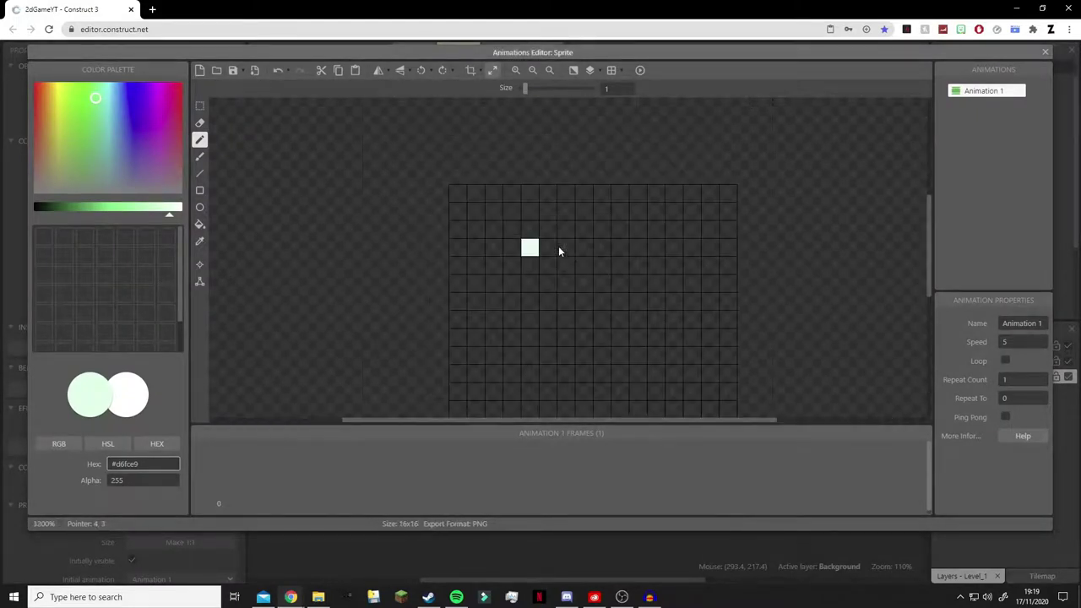
pyautogui.hotkey('ctrl', 'z')
pyautogui.moveTo(114, 108); pyautogui.dragTo(179, 85)
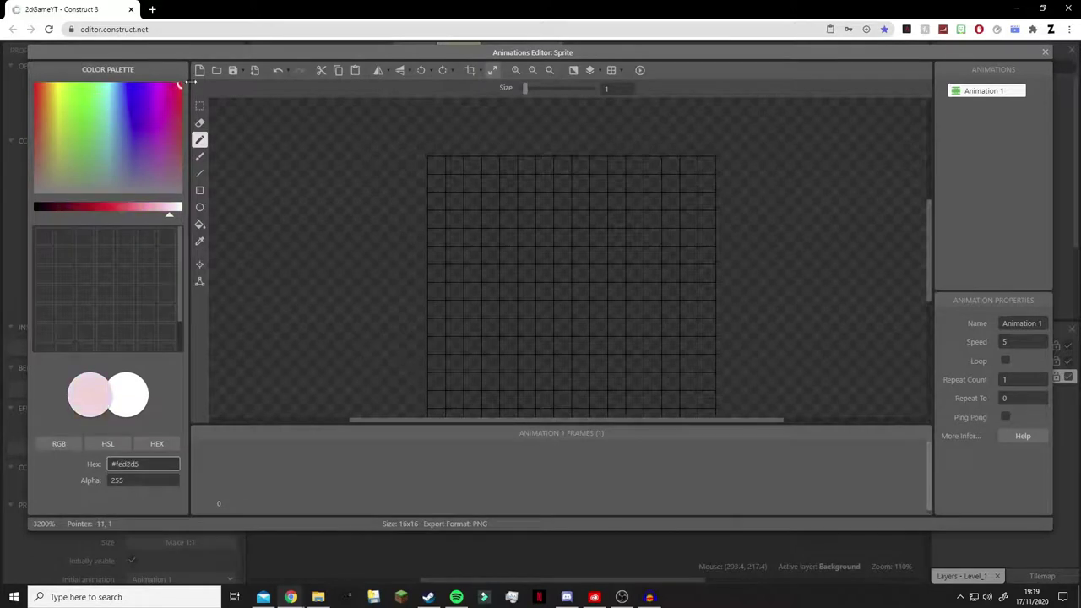
pyautogui.click(107, 208)
pyautogui.click(198, 226)
pyautogui.click(589, 228)
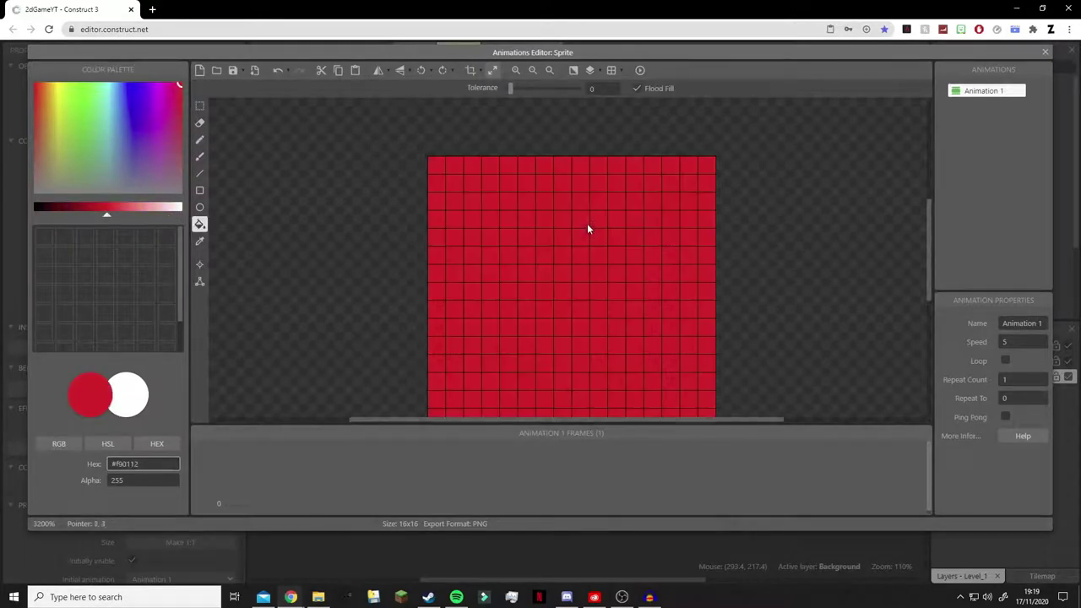
pyautogui.click(79, 85)
pyautogui.click(465, 261)
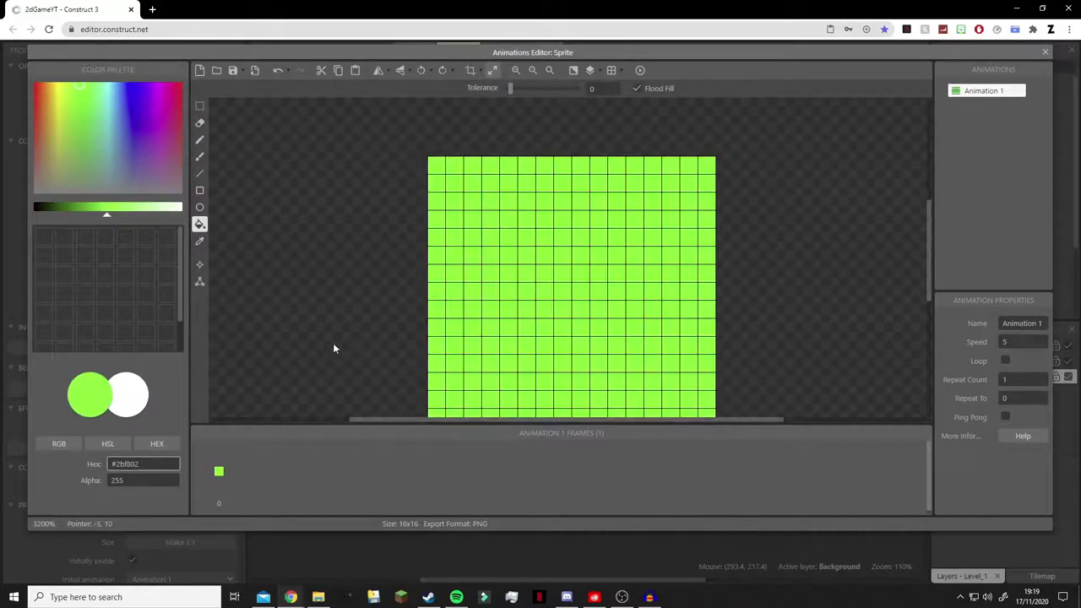
# Draw a white S shape across the green square with the pencil.
pyautogui.moveTo(106, 217); pyautogui.dragTo(32, 211)
pyautogui.click(200, 139)
pyautogui.click(562, 230)
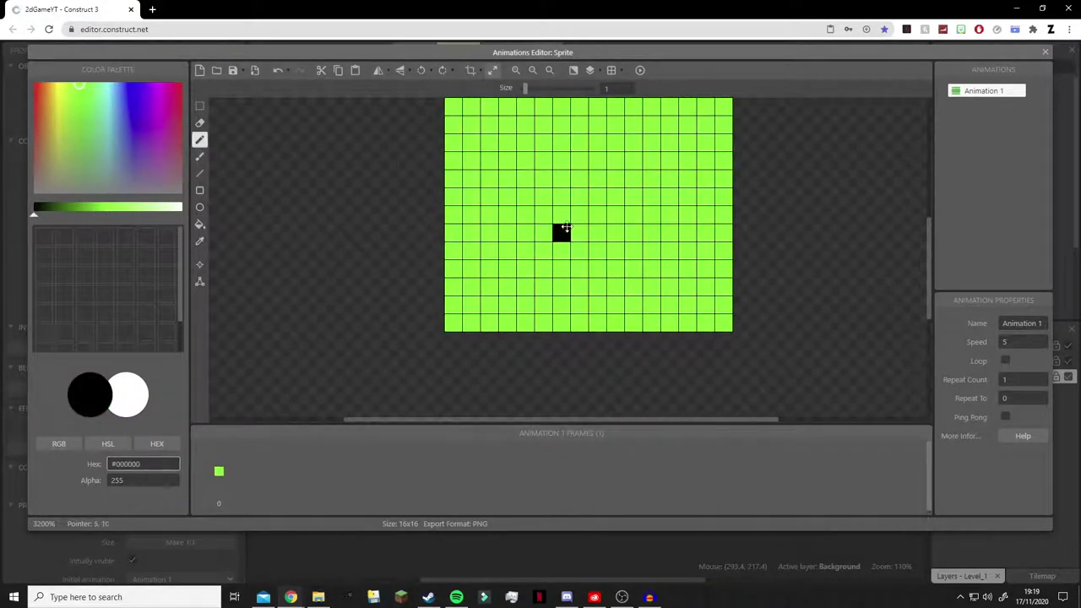
pyautogui.hotkey('ctrl', 'z')
pyautogui.moveTo(37, 218); pyautogui.dragTo(182, 215)
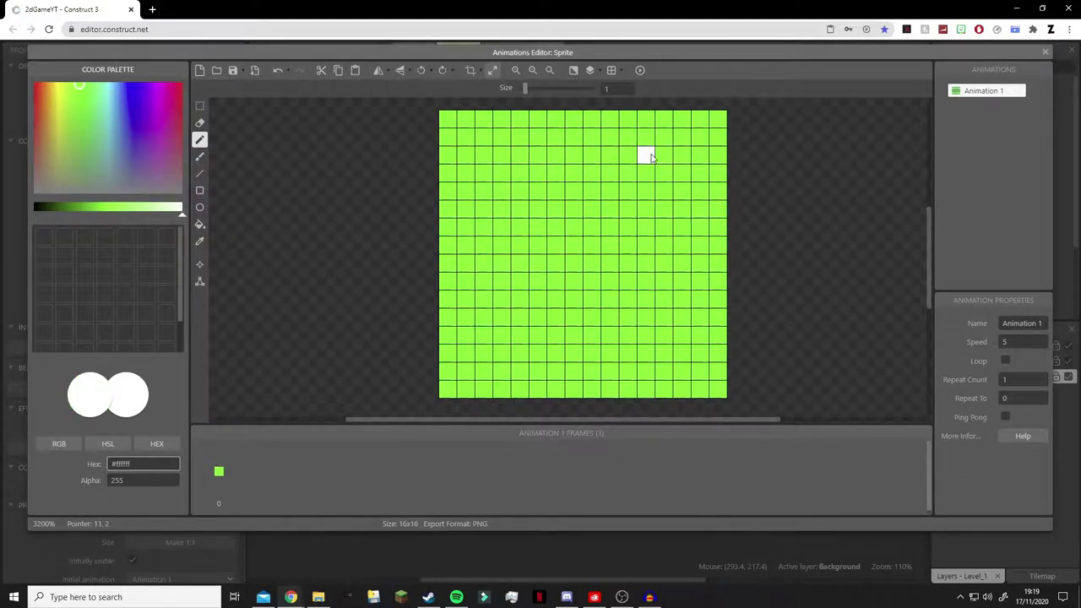
pyautogui.moveTo(664, 157)
pyautogui.mouseDown()
pyautogui.moveTo(502, 158)
pyautogui.moveTo(504, 224)
pyautogui.moveTo(642, 225)
pyautogui.moveTo(681, 243)
pyautogui.moveTo(664, 325)
pyautogui.moveTo(515, 334)
pyautogui.moveTo(499, 317)
pyautogui.mouseUp()
# Close the image editor and rename the green sprite to SpawnObject.
pyautogui.click(1044, 54)
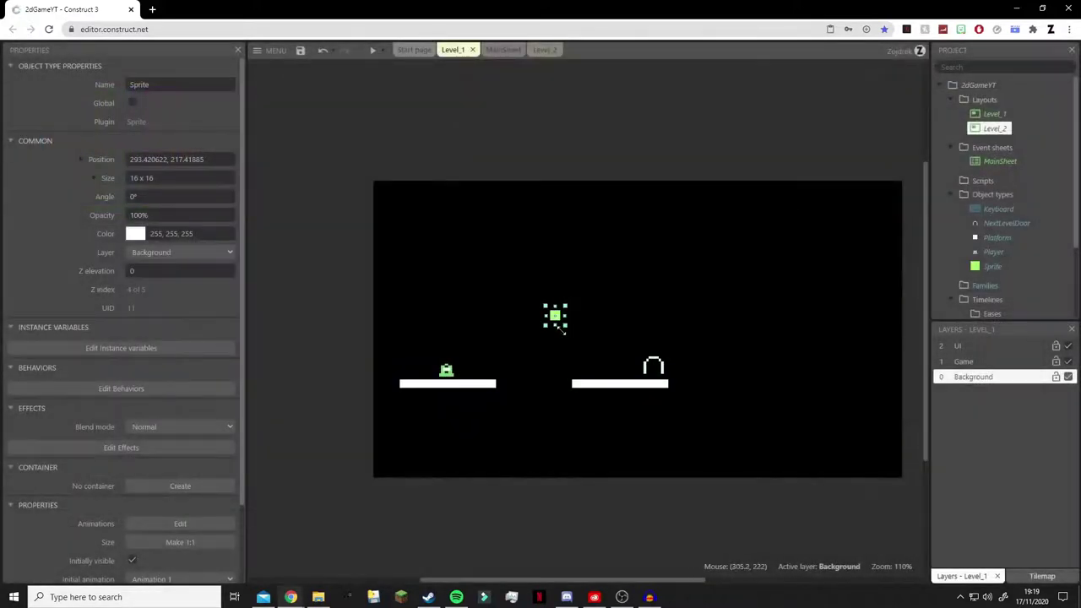
pyautogui.moveTo(555, 315); pyautogui.dragTo(445, 343)
pyautogui.scroll(-1, 1010, 234)
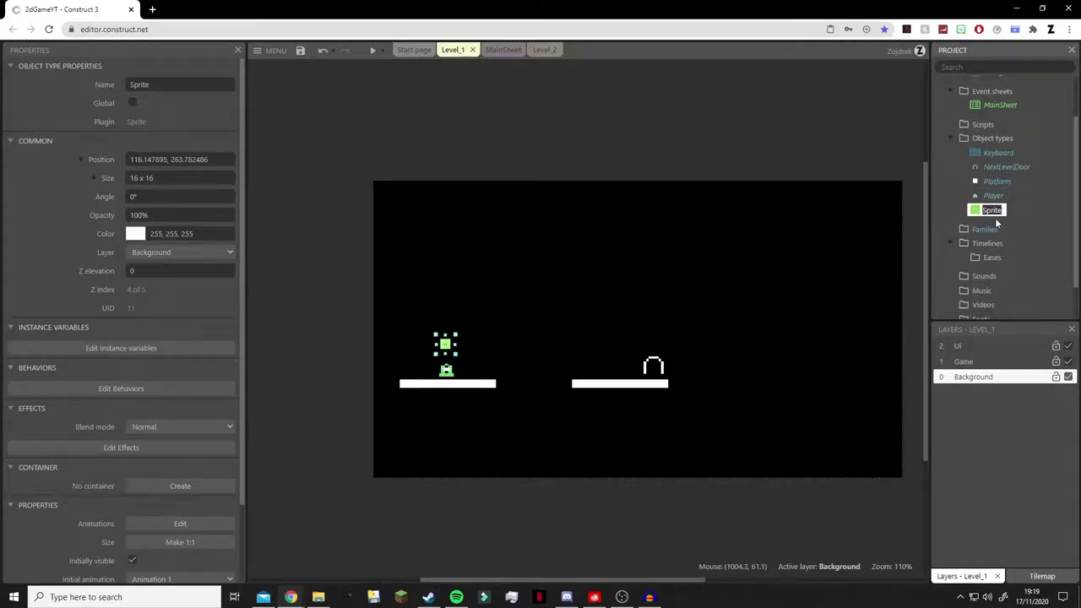
pyautogui.write('pawnObjec')
pyautogui.press('Return')
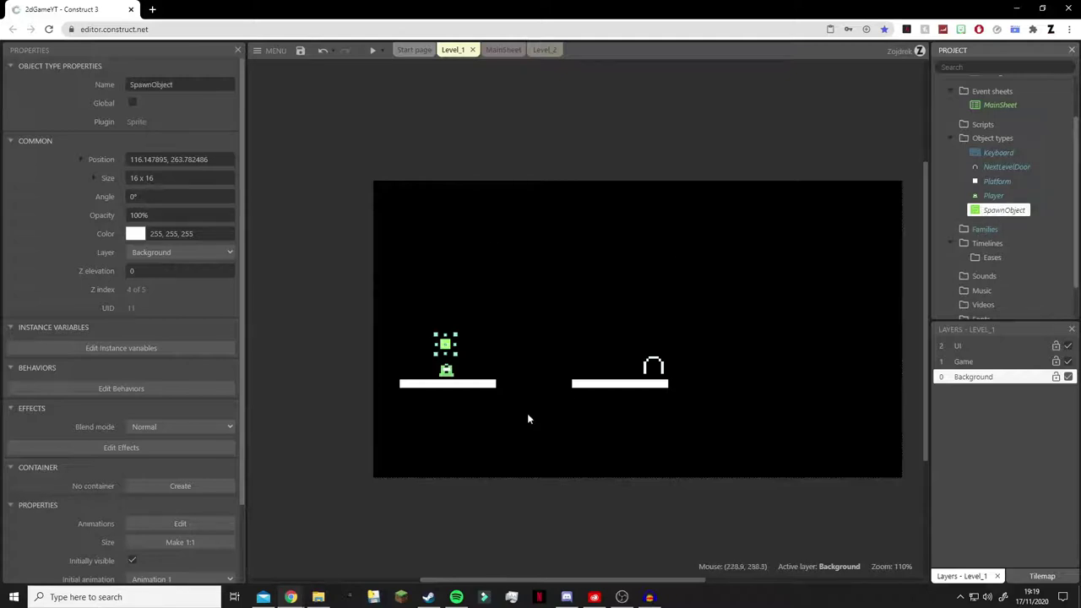
# Move the Player off the top of Level_1 and set SpawnObject on the left platform.
pyautogui.moveTo(448, 346)
pyautogui.mouseDown()
pyautogui.moveTo(451, 359)
pyautogui.moveTo(452, 325)
pyautogui.mouseUp()
pyautogui.moveTo(455, 372); pyautogui.dragTo(334, 218)
pyautogui.moveTo(449, 325); pyautogui.dragTo(450, 368)
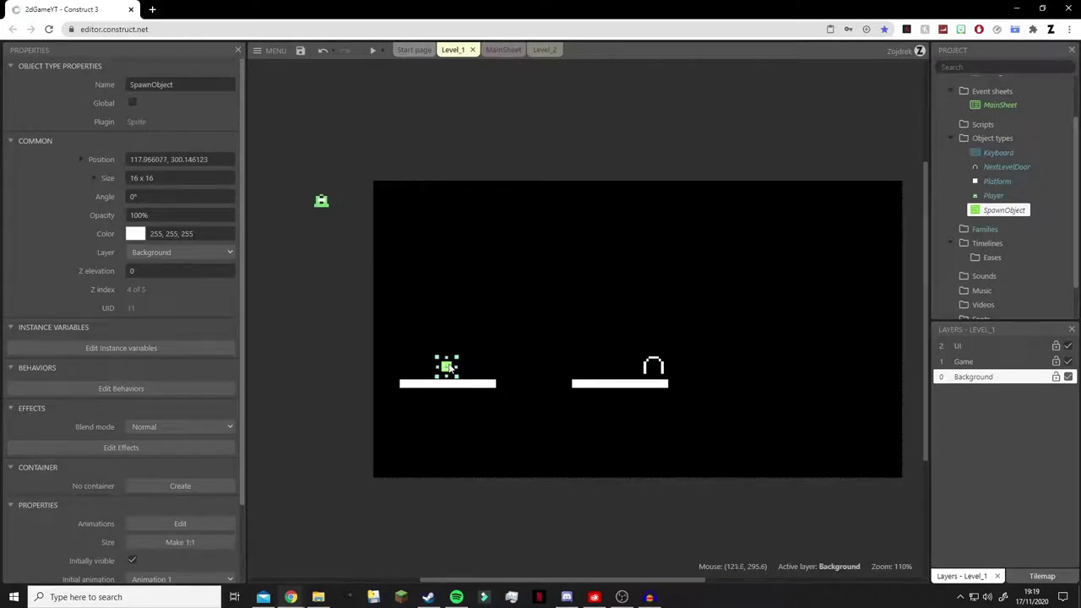
pyautogui.click(504, 50)
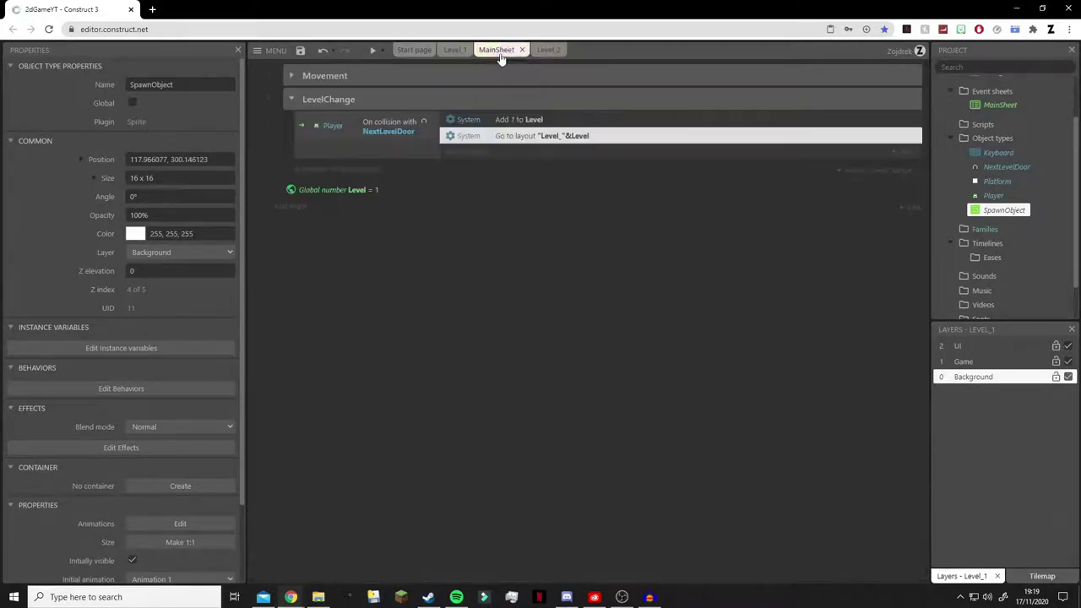
# In Level_2, place a SpawnObject on the left platform and move the Player to the lower middle.
pyautogui.click(545, 50)
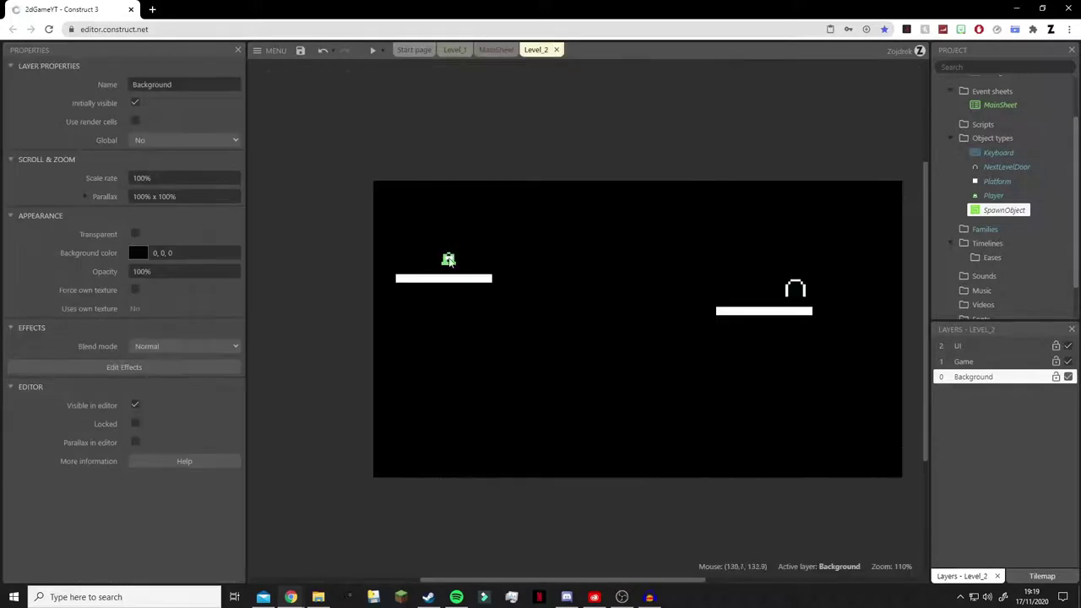
pyautogui.click(448, 259)
pyautogui.moveTo(1002, 209); pyautogui.dragTo(470, 205)
pyautogui.click(448, 258)
pyautogui.moveTo(448, 258); pyautogui.dragTo(366, 239)
pyautogui.moveTo(1004, 210)
pyautogui.mouseDown()
pyautogui.moveTo(902, 259)
pyautogui.moveTo(985, 209)
pyautogui.moveTo(568, 242)
pyautogui.moveTo(993, 213)
pyautogui.mouseUp()
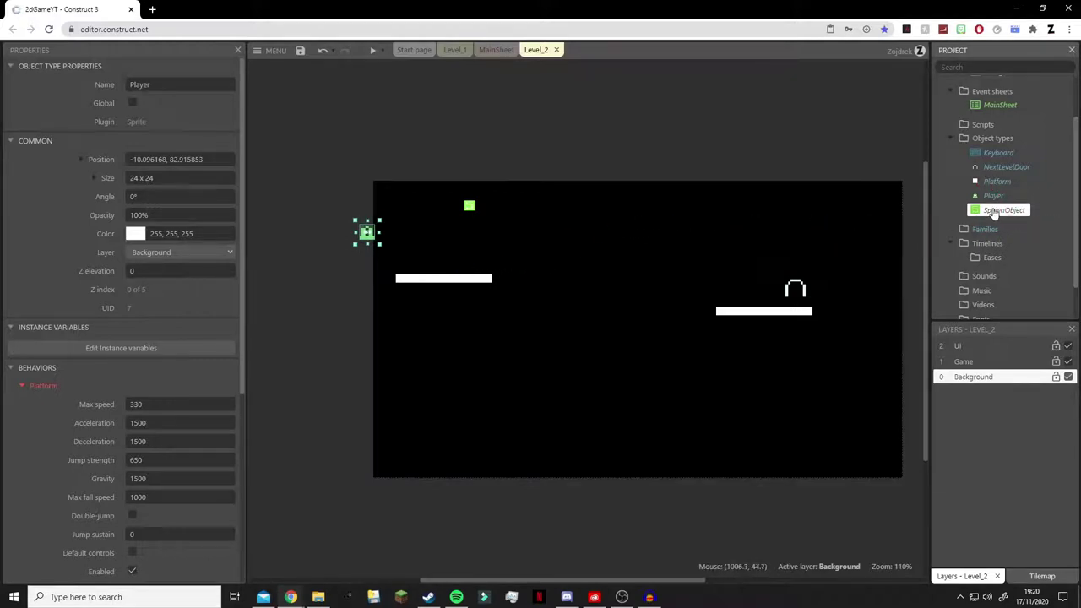
pyautogui.moveTo(471, 206); pyautogui.dragTo(441, 260)
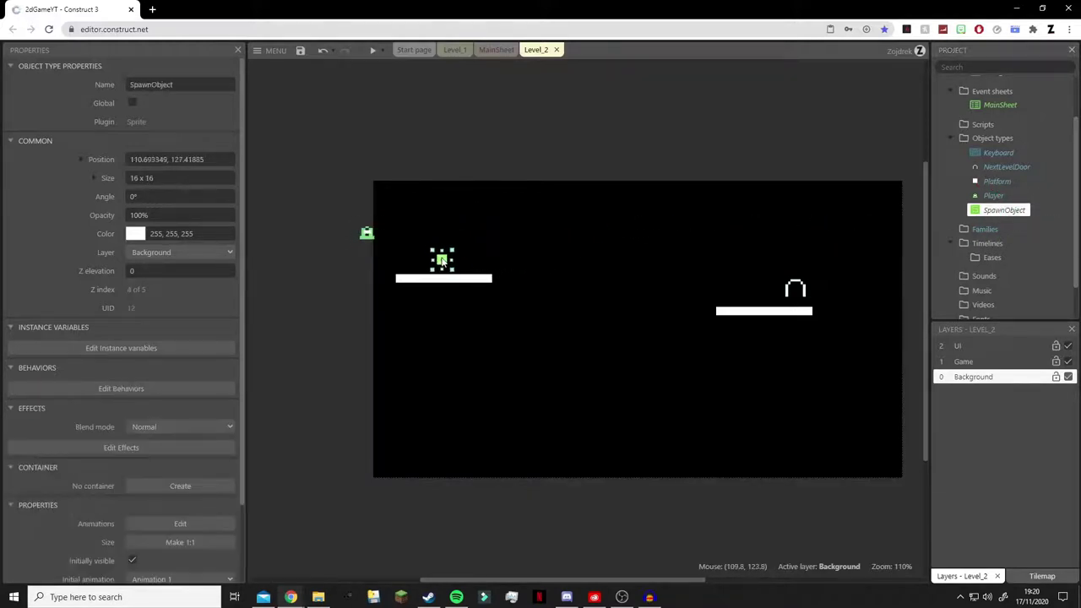
pyautogui.moveTo(363, 235); pyautogui.dragTo(621, 379)
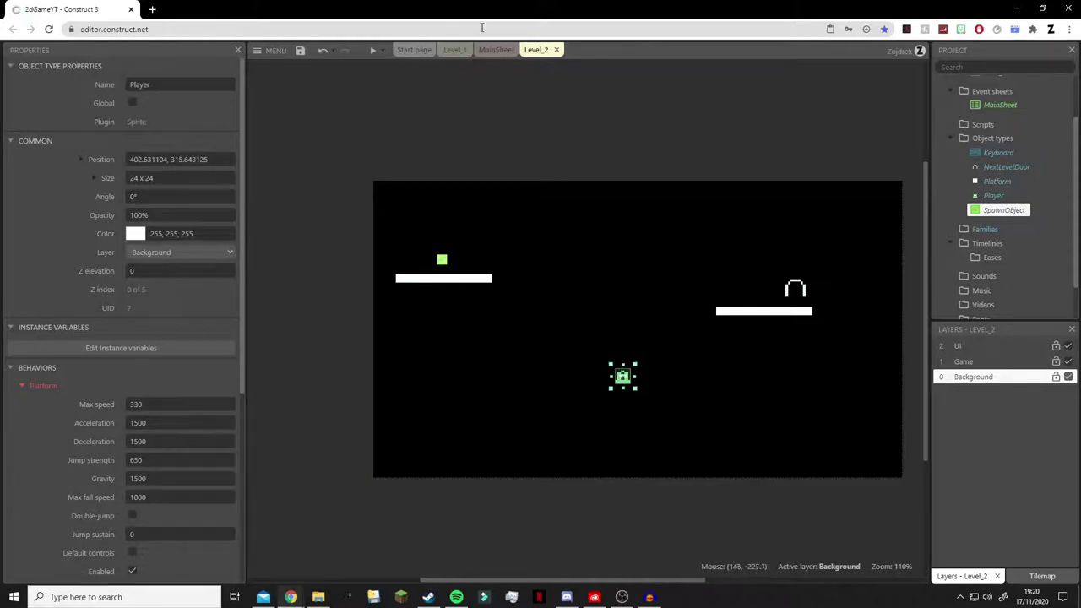
pyautogui.moveTo(496, 49); pyautogui.dragTo(545, 53)
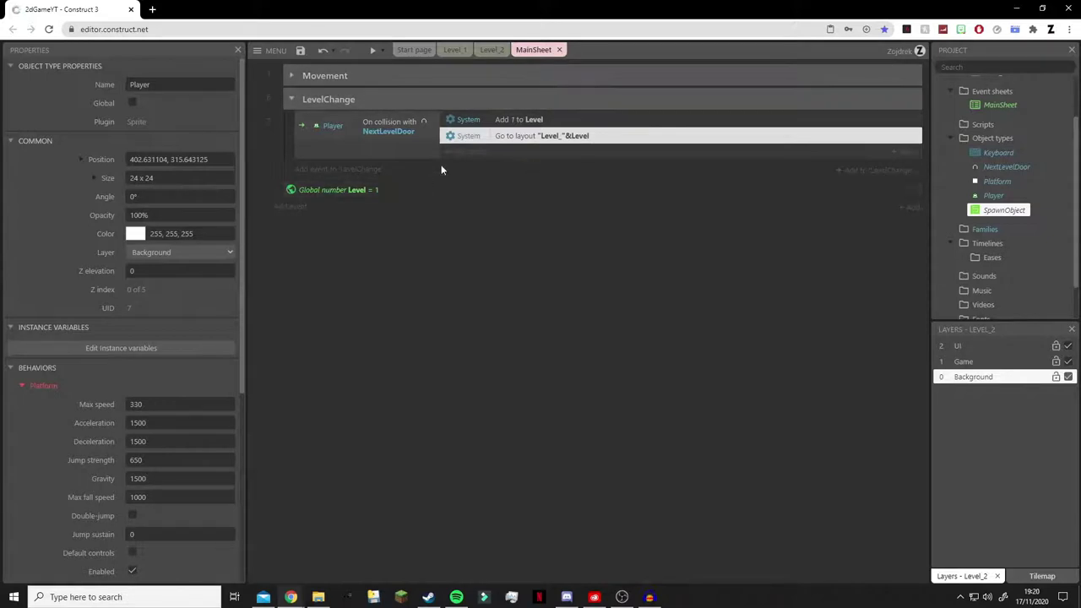
# Add a Player Set position action to the LevelChange door event.
pyautogui.click(465, 158)
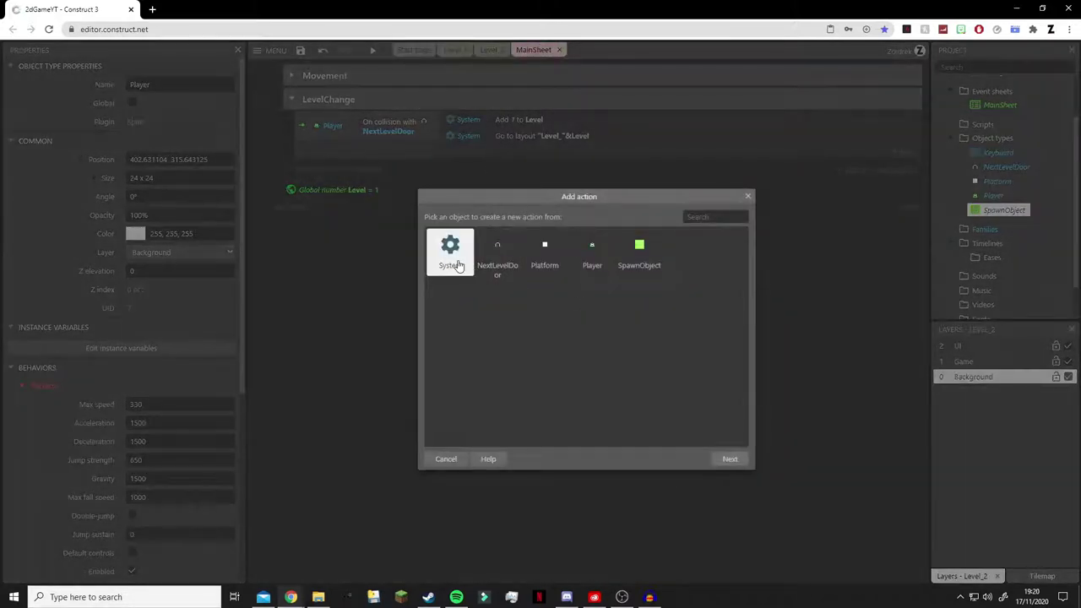
pyautogui.doubleClick(594, 252)
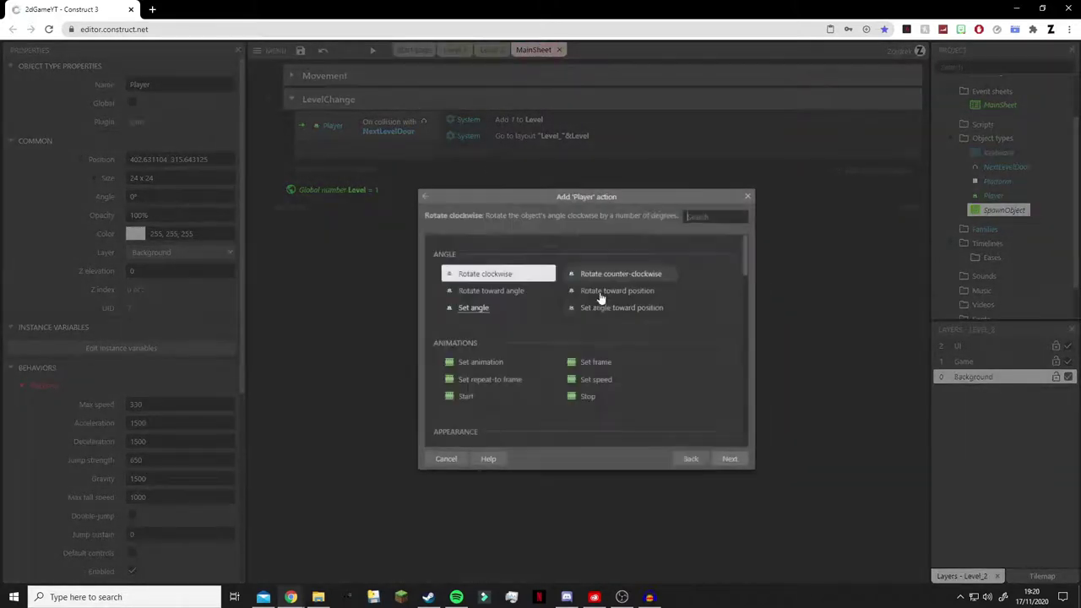
pyautogui.write('set')
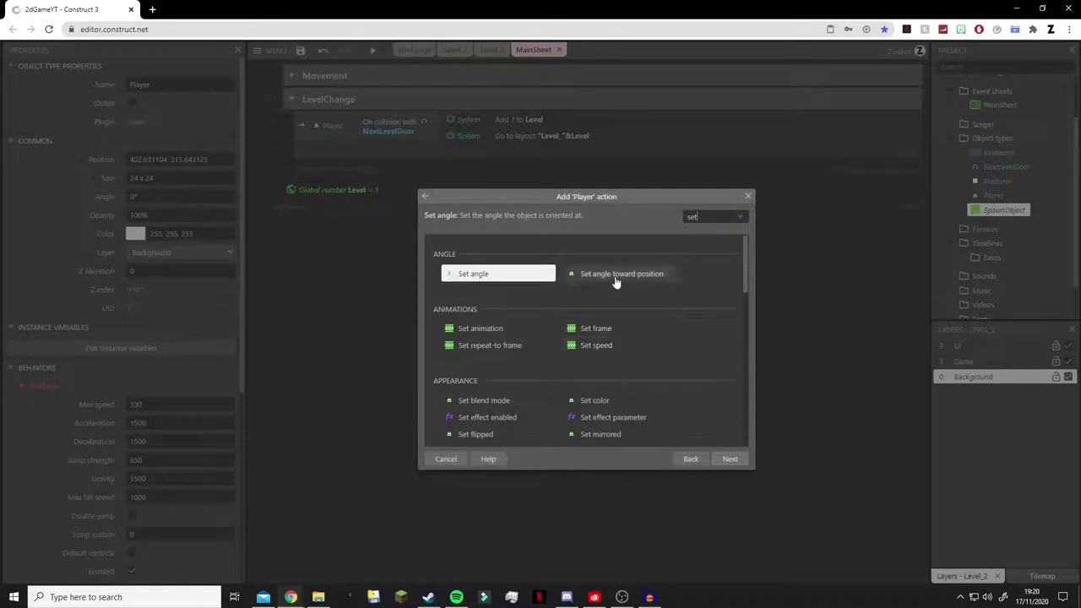
pyautogui.scroll(-4, 596, 333)
pyautogui.scroll(-8, 507, 357)
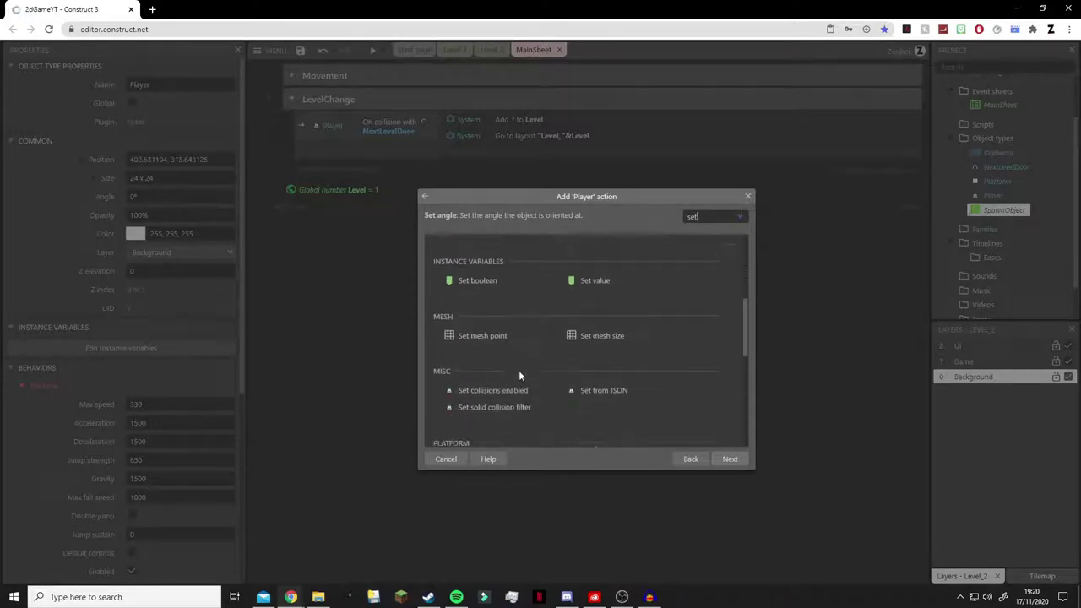
pyautogui.scroll(-1, 515, 376)
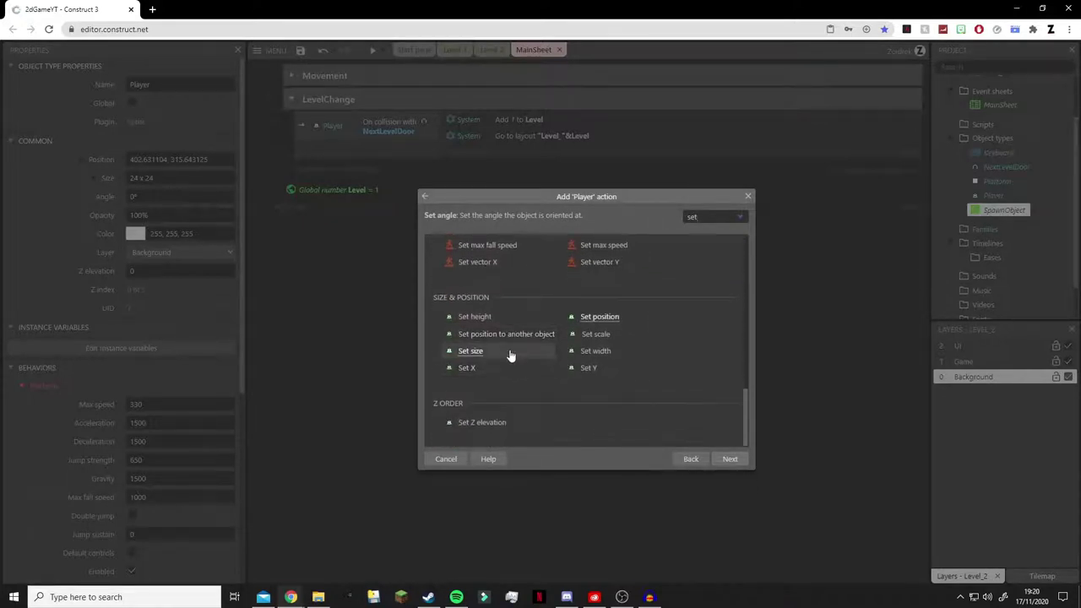
pyautogui.doubleClick(598, 316)
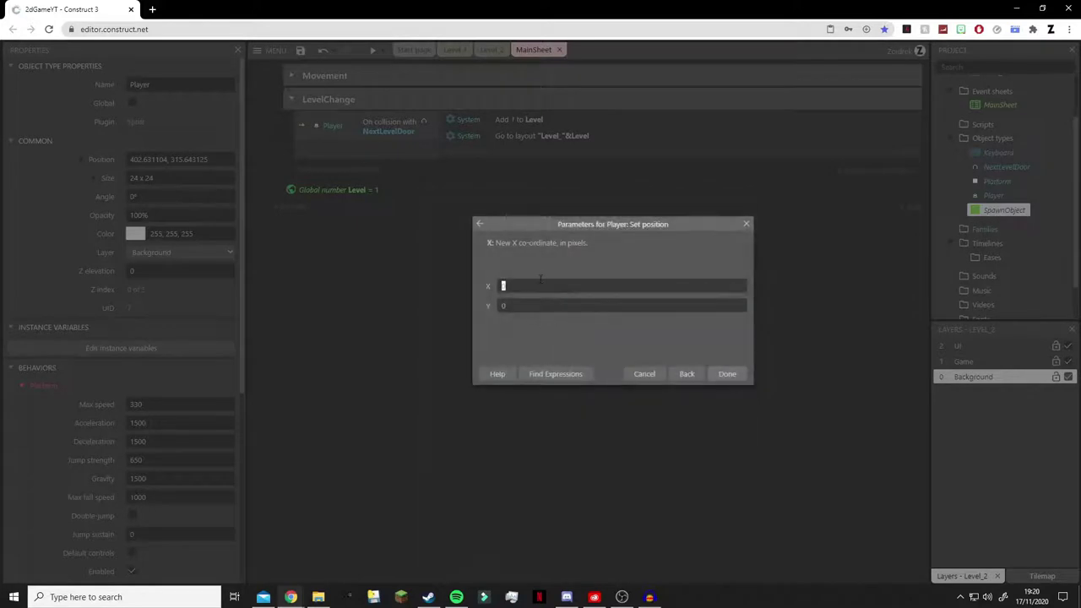
# Enter SpawnObject.x and SpawnObject.y as the position coordinates.
pyautogui.write('S')
pyautogui.press('Tab')
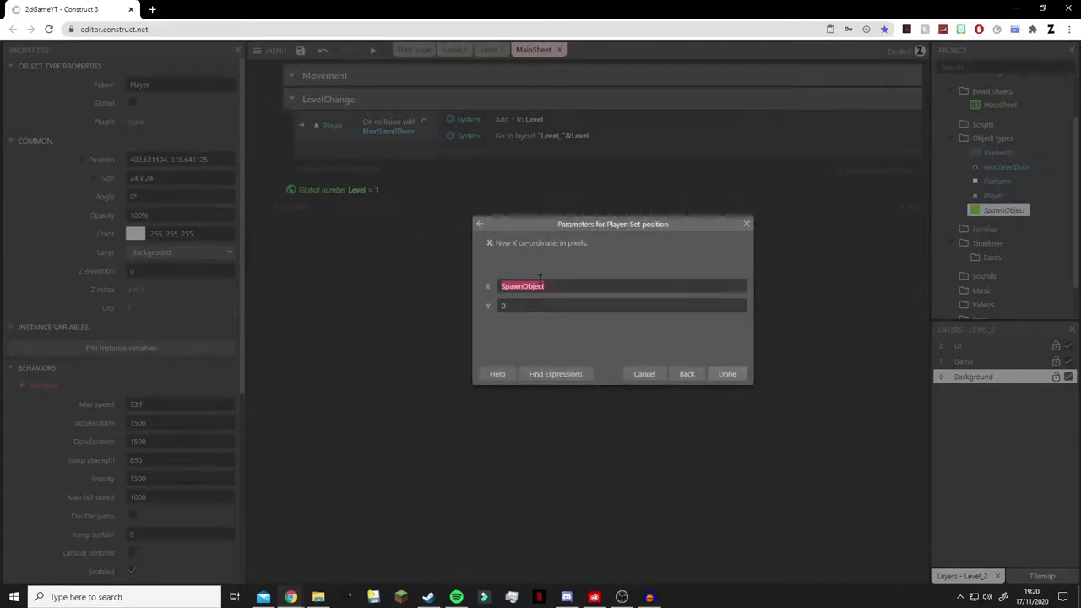
pyautogui.write('.x')
pyautogui.click(487, 306)
pyautogui.write('SpawnObject')
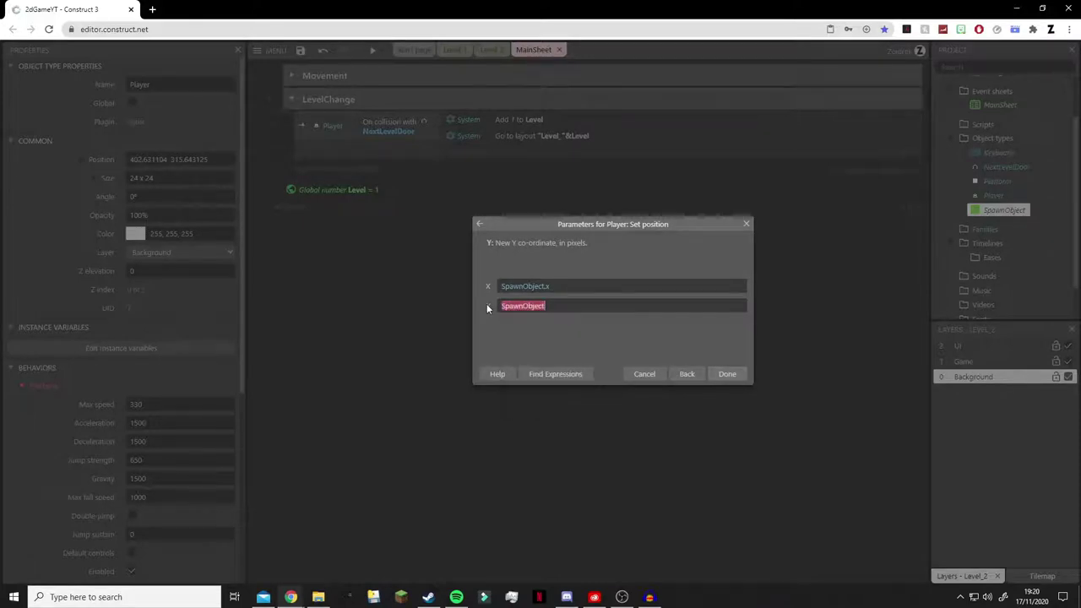
pyautogui.press('Tab')
pyautogui.write('.y')
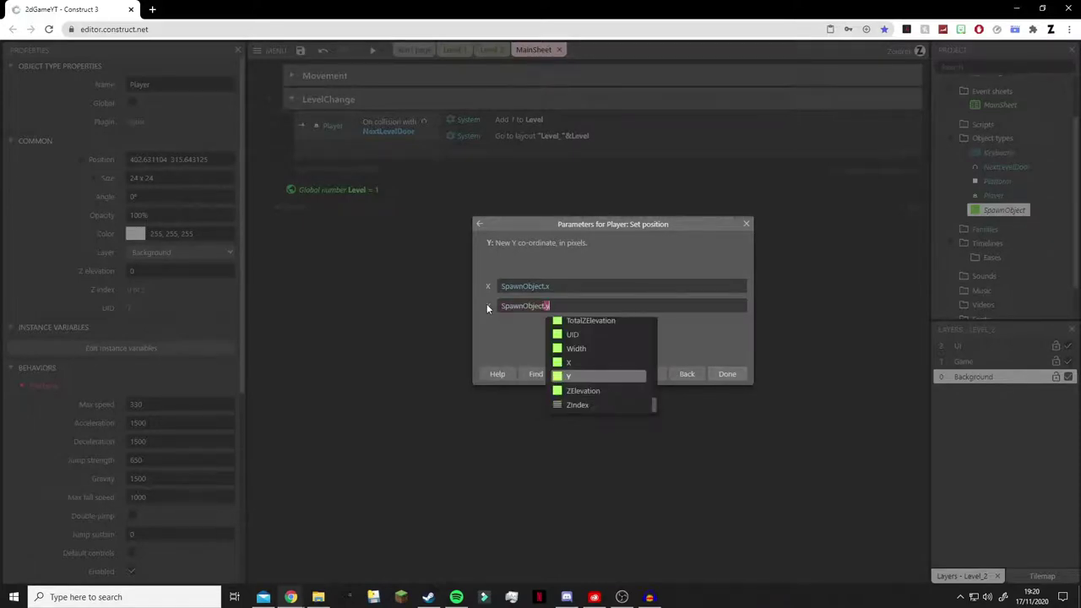
pyautogui.press('Tab')
# Correct X to SpawnObject.X, confirm the action, and preview the game.
pyautogui.click(600, 285)
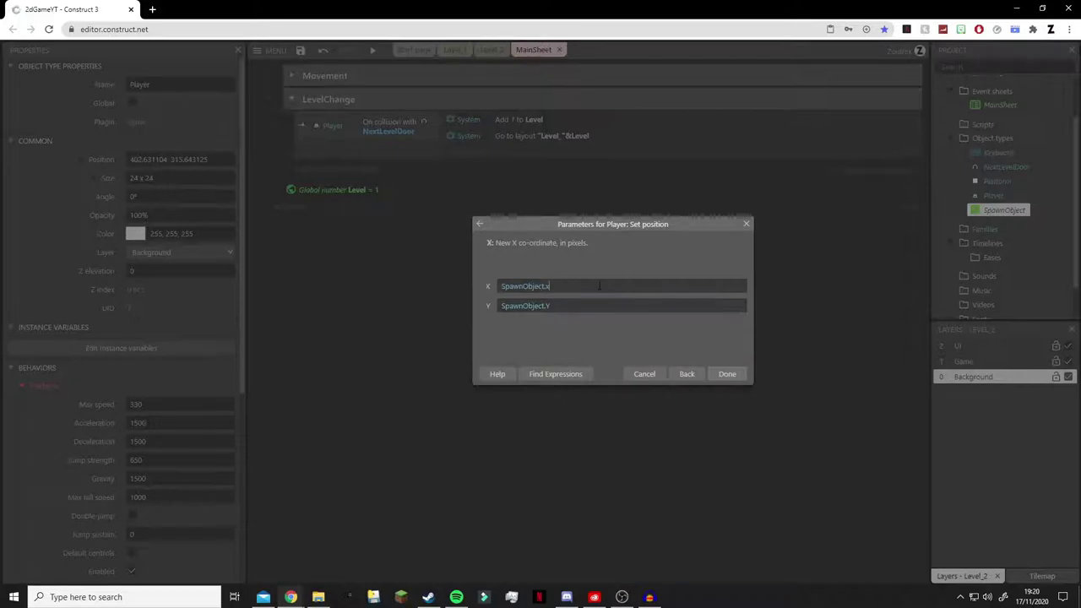
pyautogui.press('BackSpace')
pyautogui.write('x')
pyautogui.press('Tab')
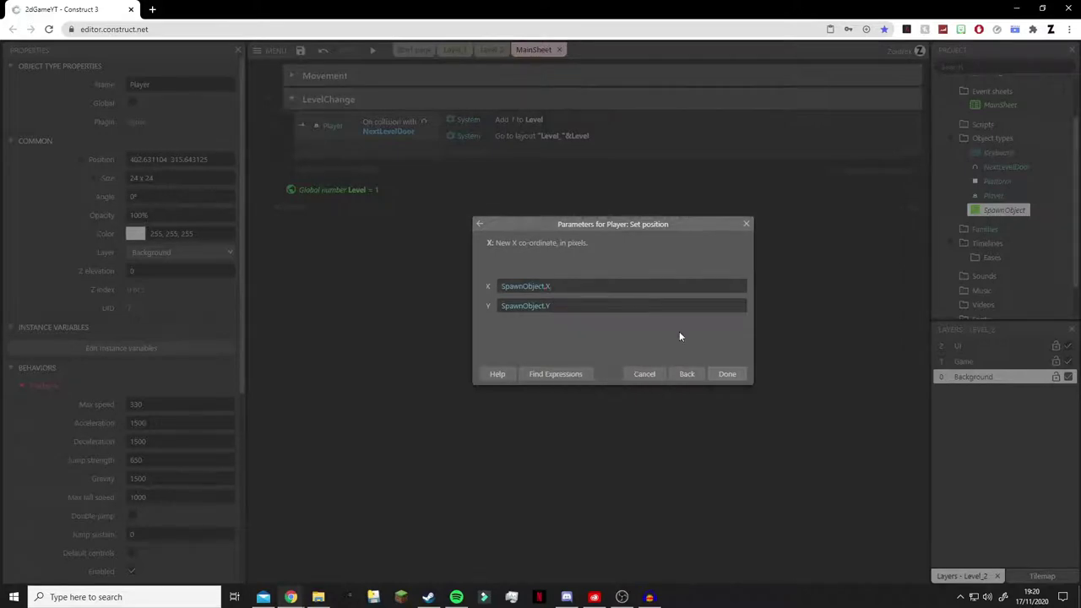
pyautogui.click(722, 375)
pyautogui.click(373, 50)
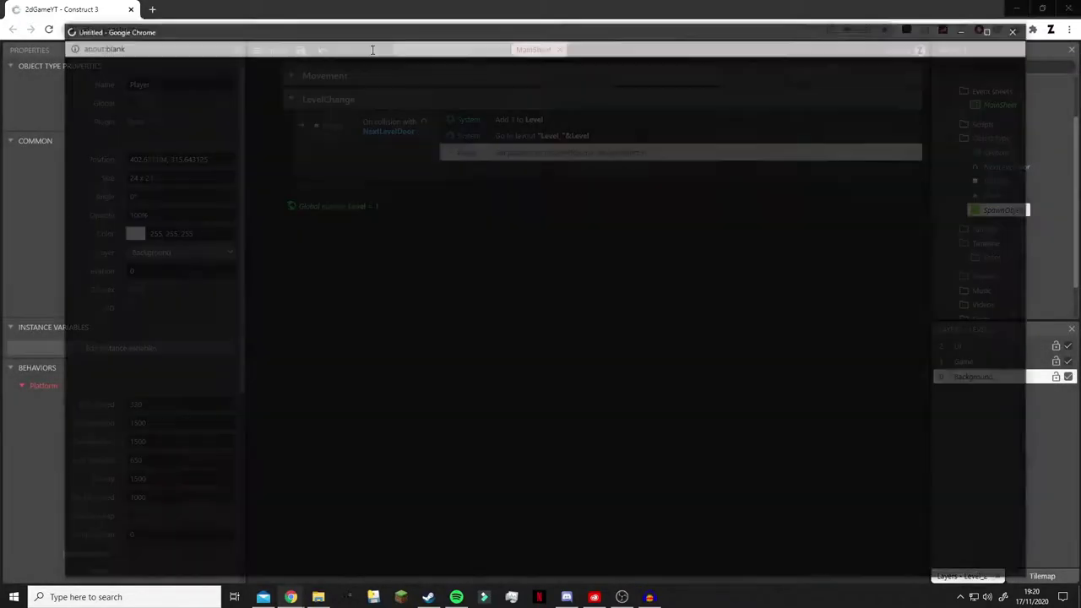